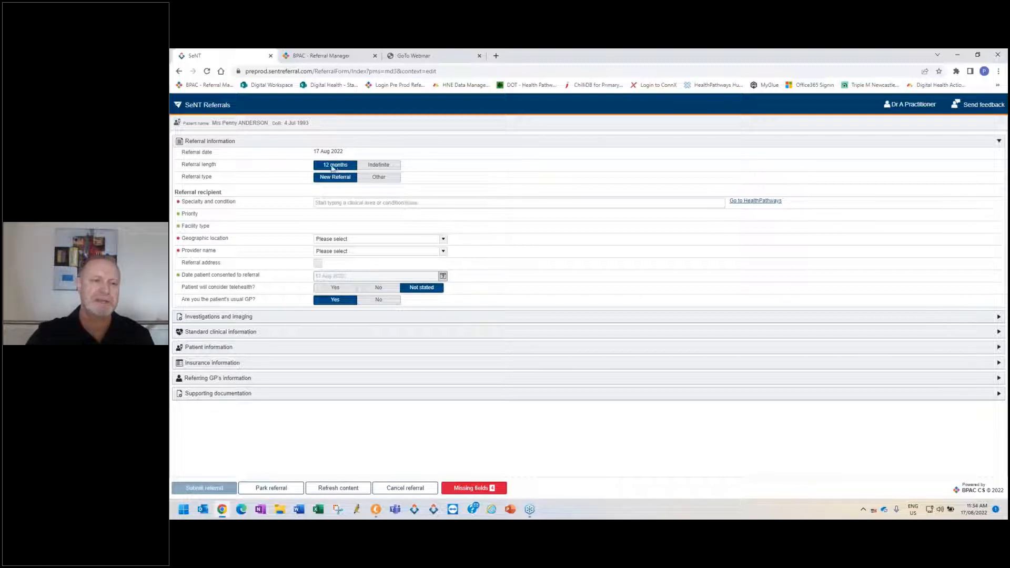
Try the Indefinite referral length and the Other referral type, restoring 12 months and New Referral.
left_click(369, 164)
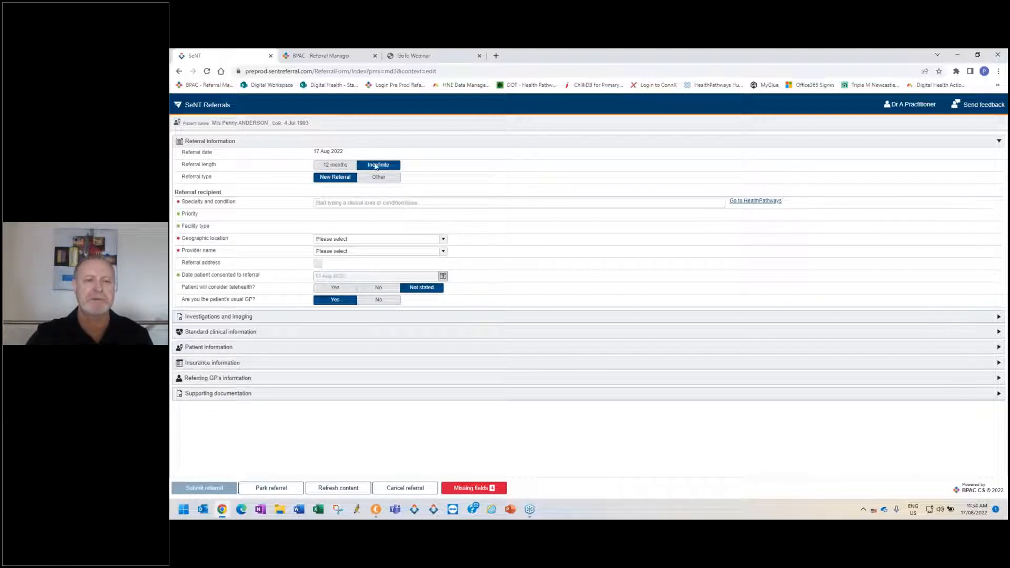
left_click(347, 165)
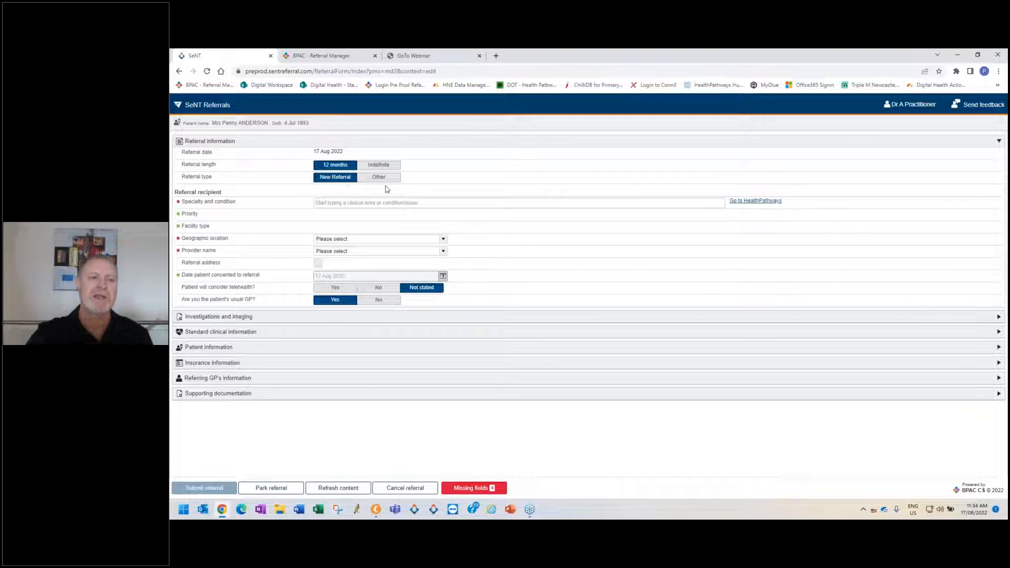
left_click(361, 179)
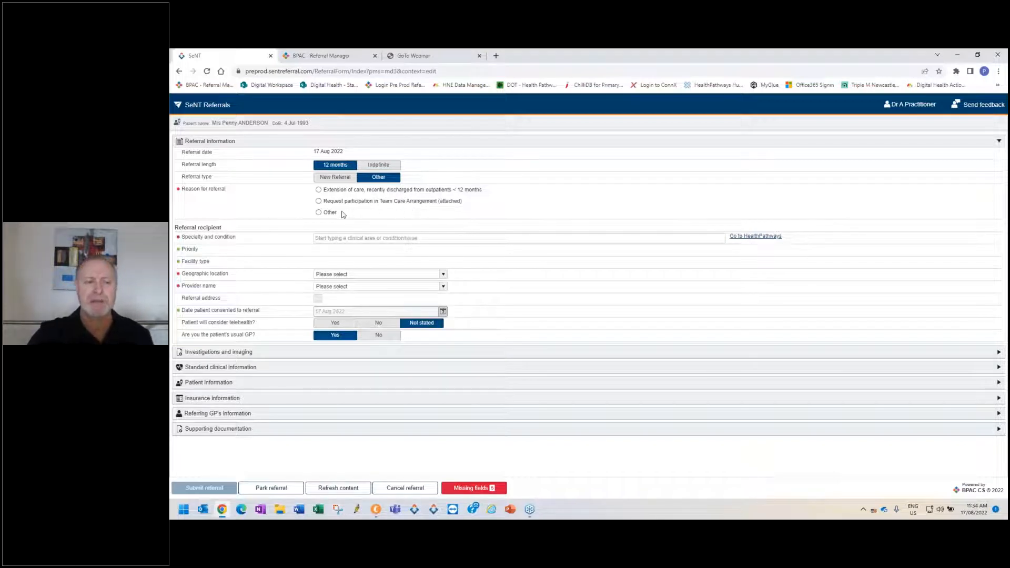
left_click(344, 179)
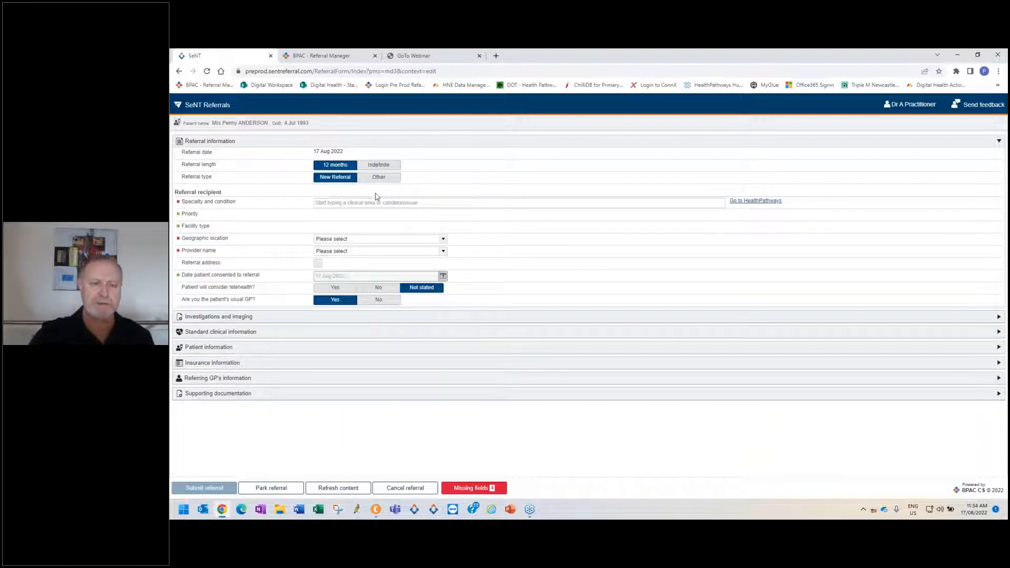
Search the specialty and condition list for "gast" to review the gastroenterology entries, clearing the search term.
left_click(372, 202)
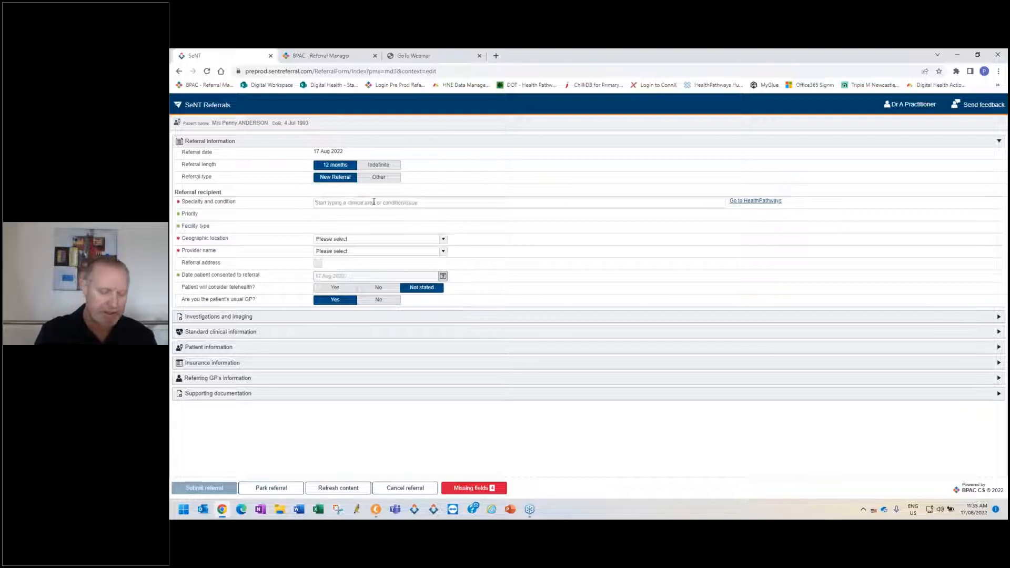
left_click(374, 202)
type("gastr")
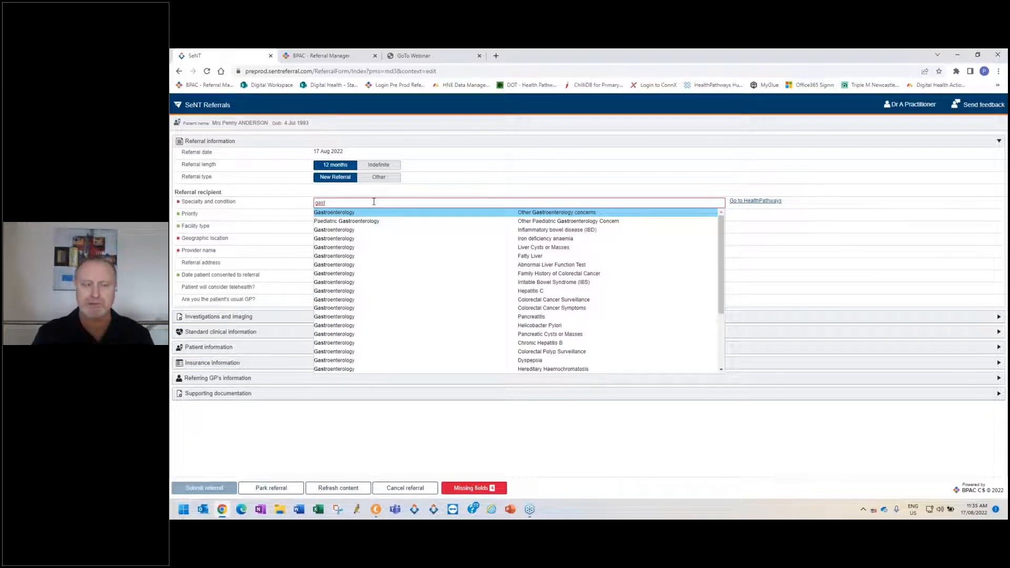
key("BackSpace")
key("BackSpace")
key("BackSpace")
key("BackSpace")
key("BackSpace")
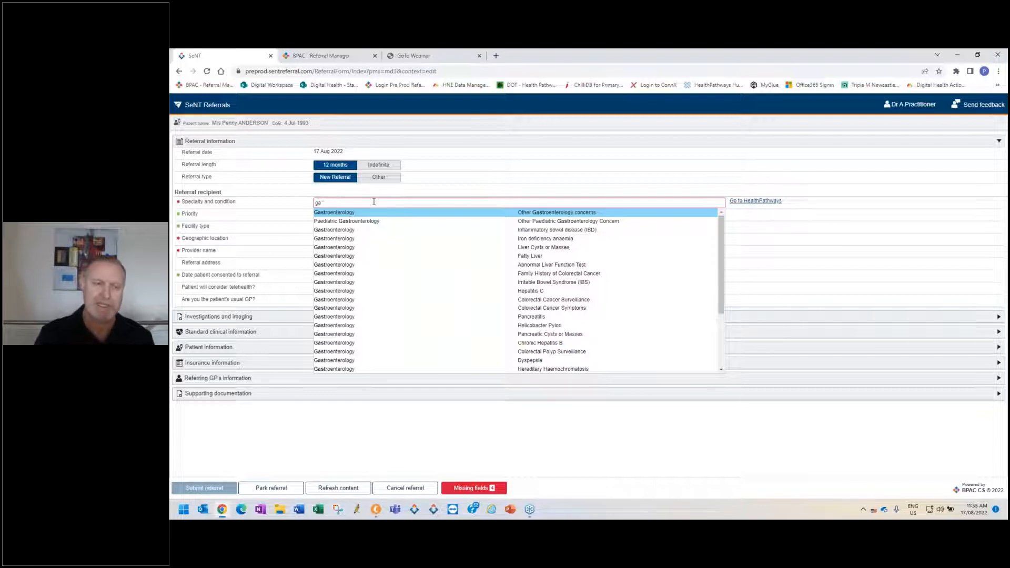
Search the specialty and condition list for "mental" to review the mental health entries, clearing the search term.
type("mental")
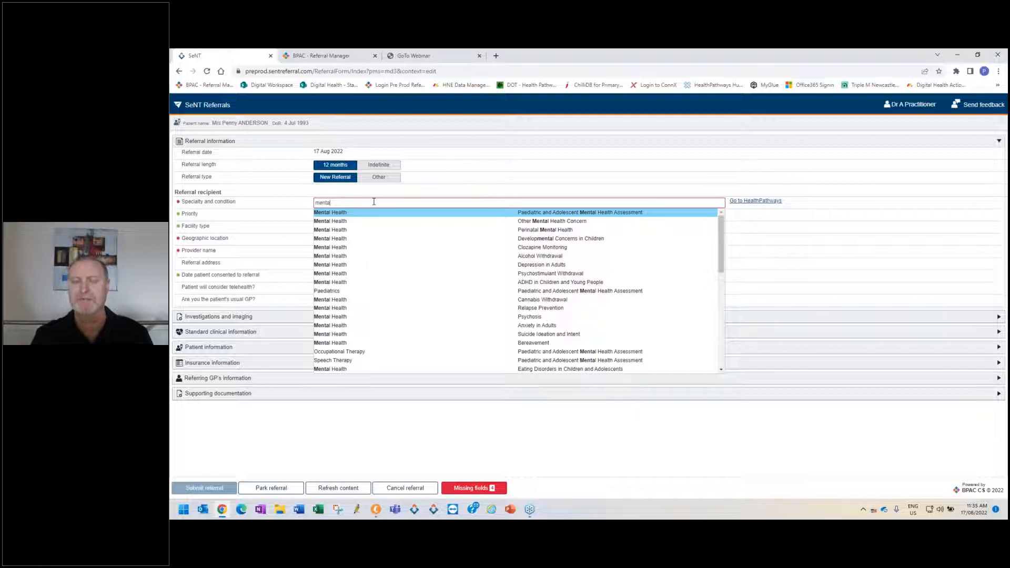
key("BackSpace")
key("BackSpace")
key("BackSpace")
key("BackSpace")
key("BackSpace")
key("BackSpace")
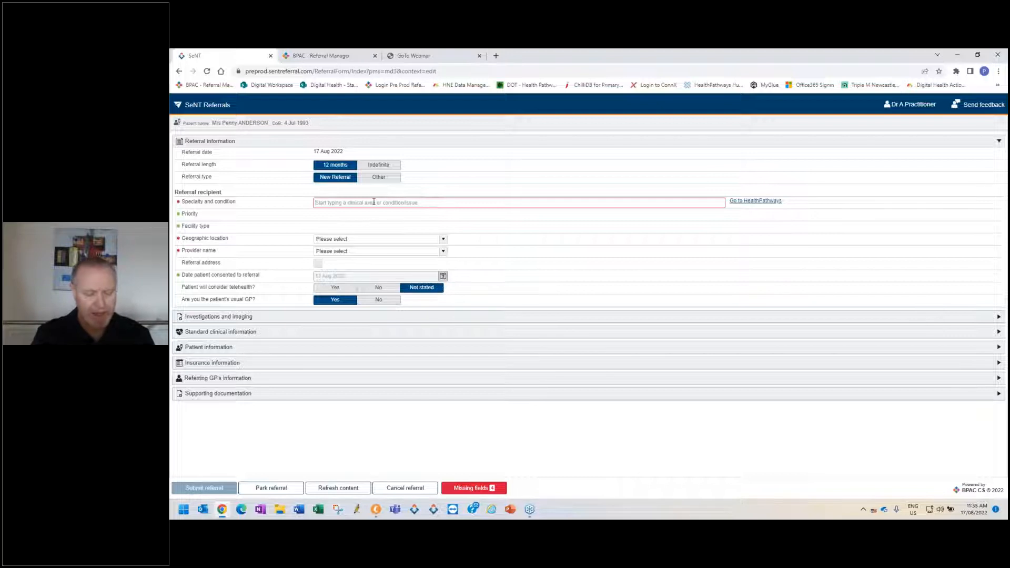
Set the specialty and condition to Drug and Alcohol - Alcohol Withdrawal, with Non Urgent priority and the Private facility type.
type("alco")
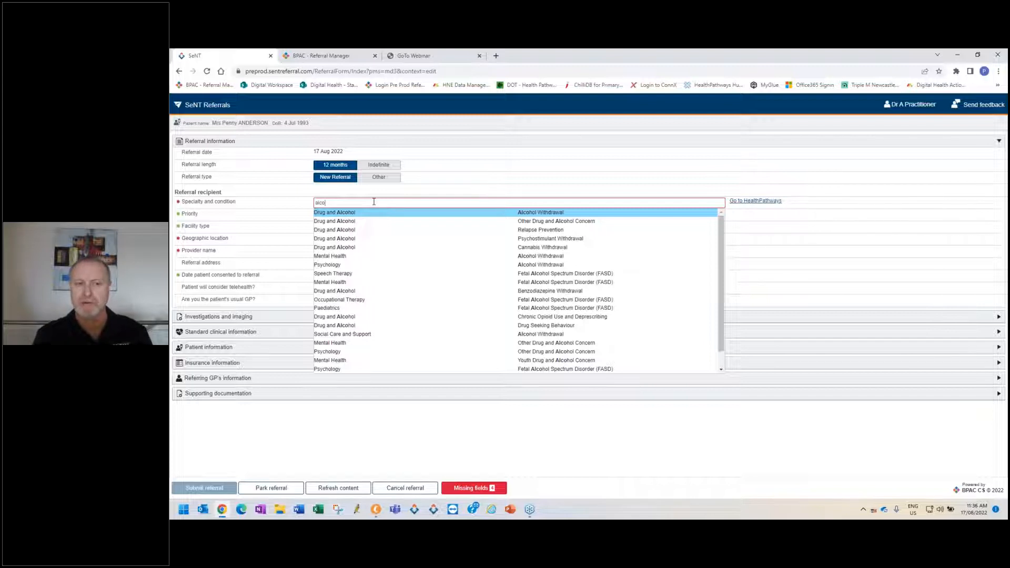
left_click(399, 213)
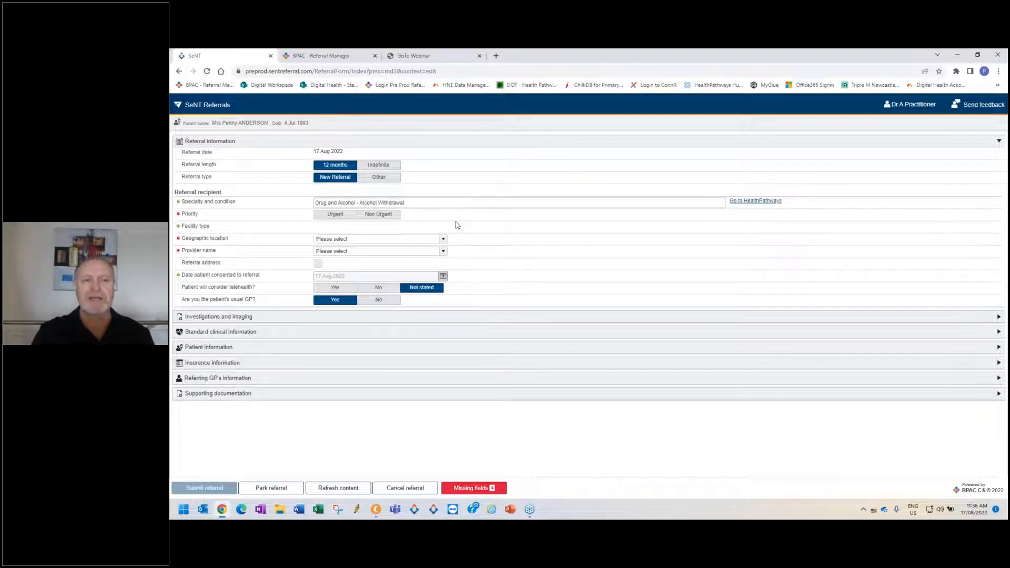
left_click(382, 216)
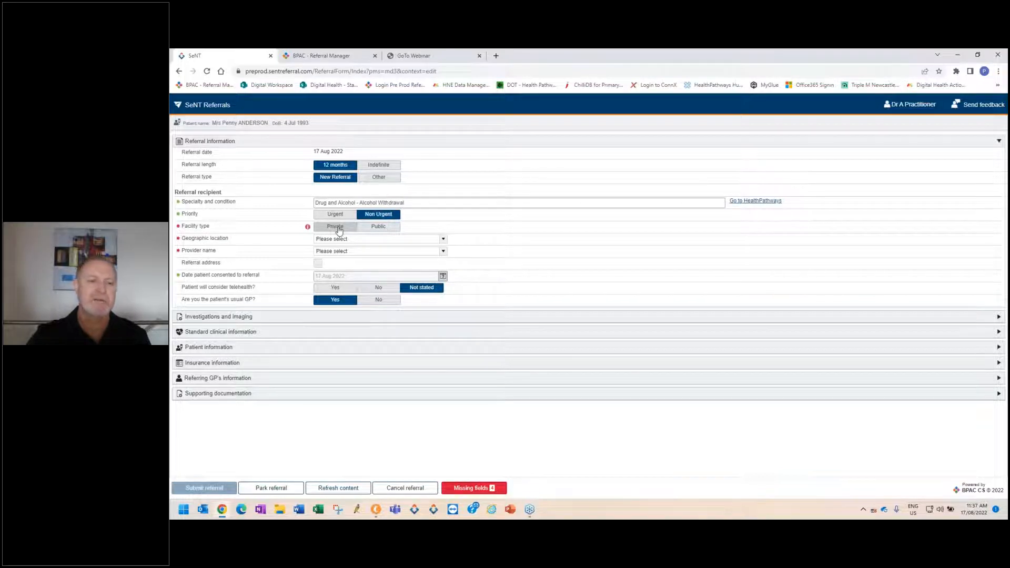
left_click(338, 231)
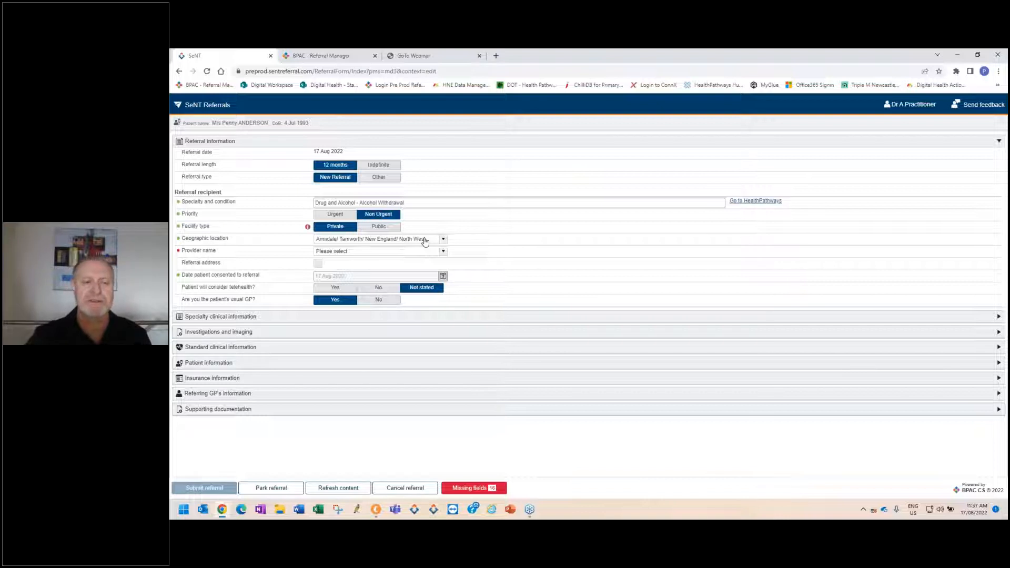
Choose the Armidale/ Tamworth/ New England/ North West location with the Psychology Services provider in Glen Innes, and set telehealth consideration to Yes.
left_click(444, 251)
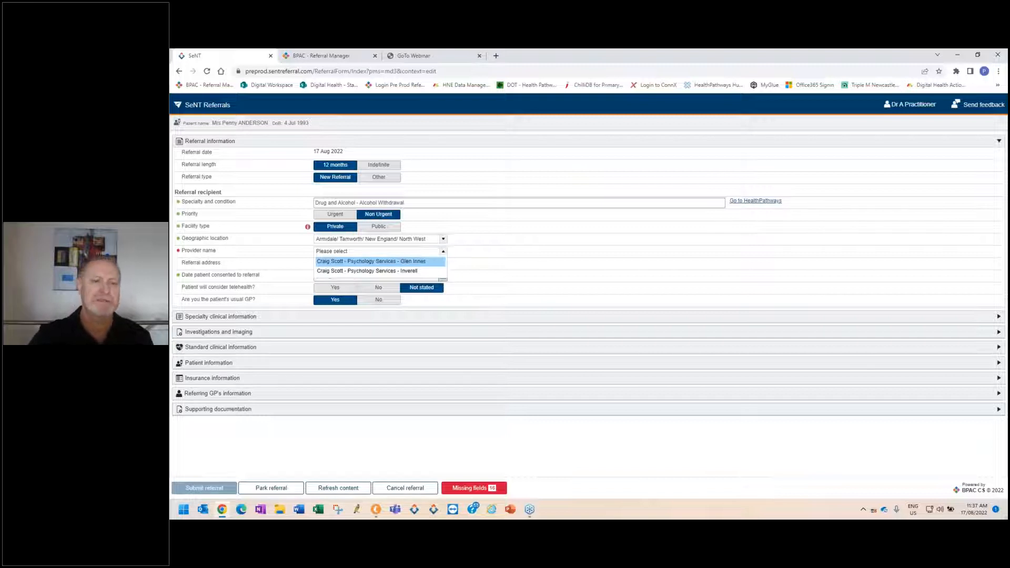
mouse_move(390, 264)
left_click(390, 263)
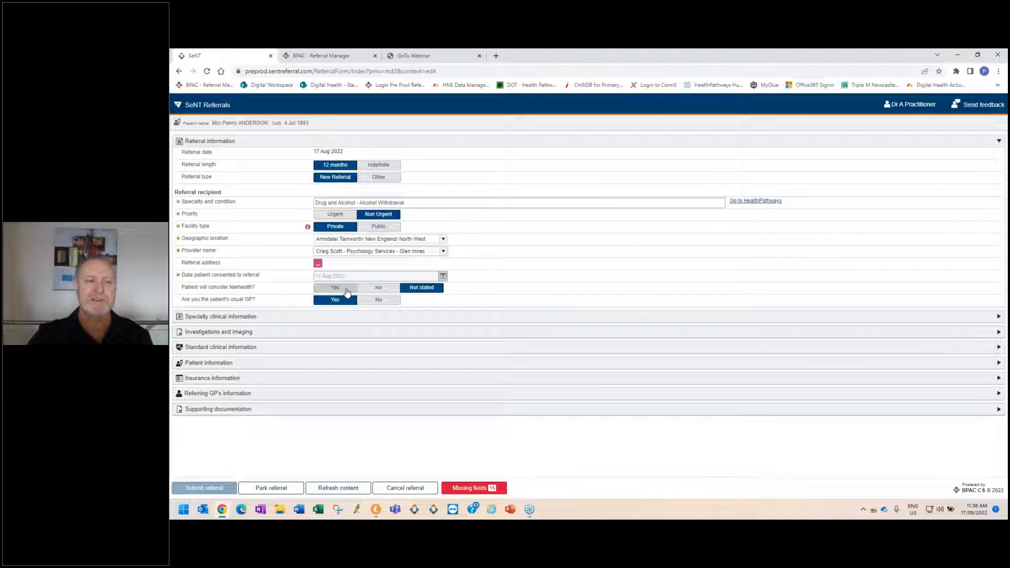
left_click(347, 291)
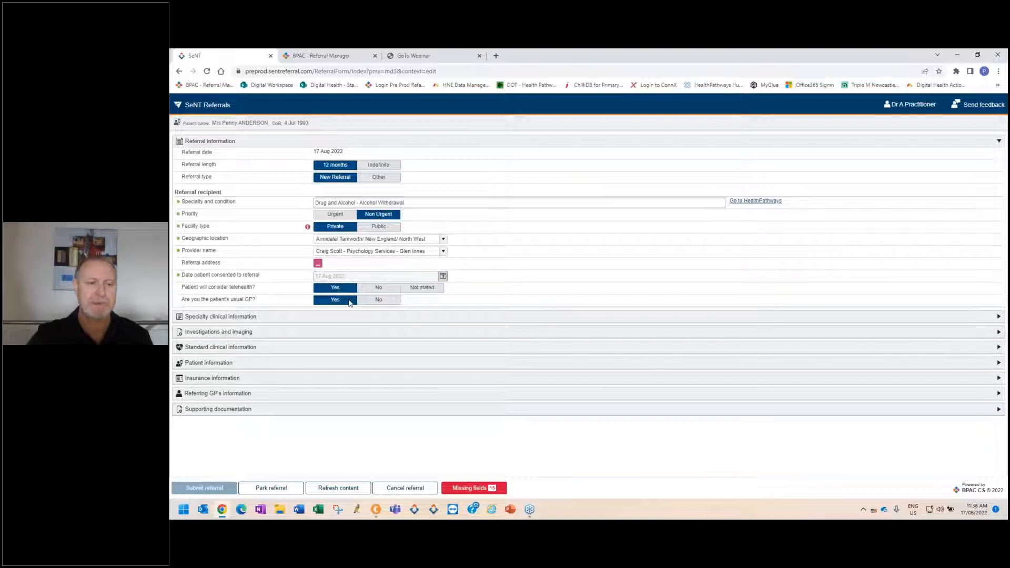
Try the harmful alcohol drinking, chronic opioid use and drug seeking behaviour referral indications in the specialty clinical information, clearing each one.
left_click(662, 319)
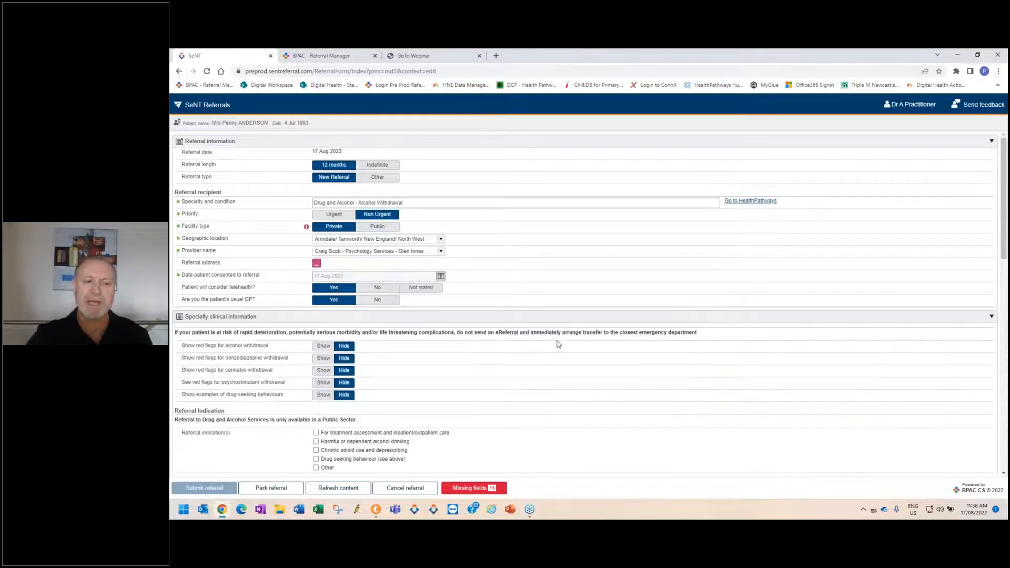
scroll(559, 345, "down", 1)
scroll(559, 344, "down", 3)
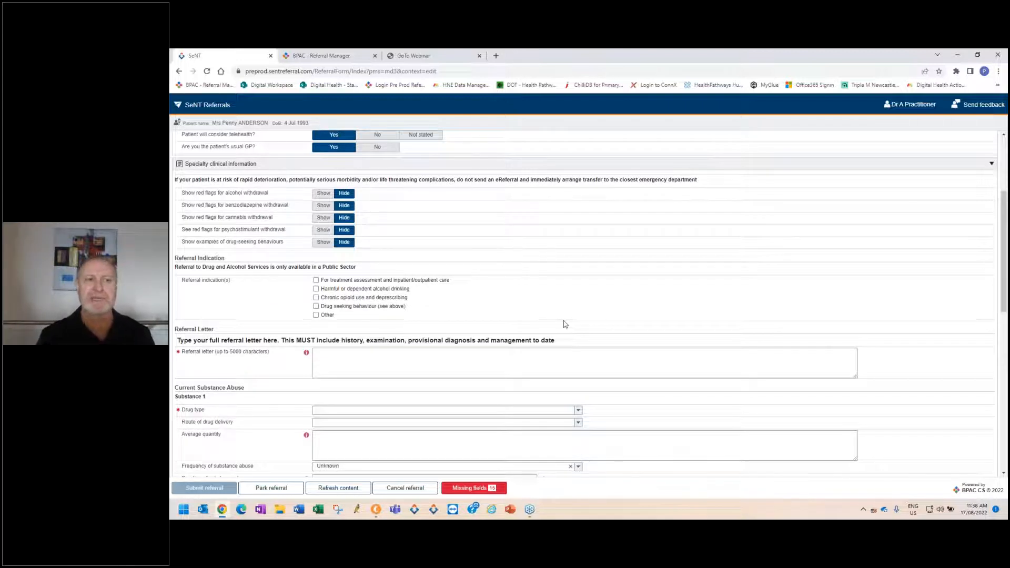
left_click(317, 289)
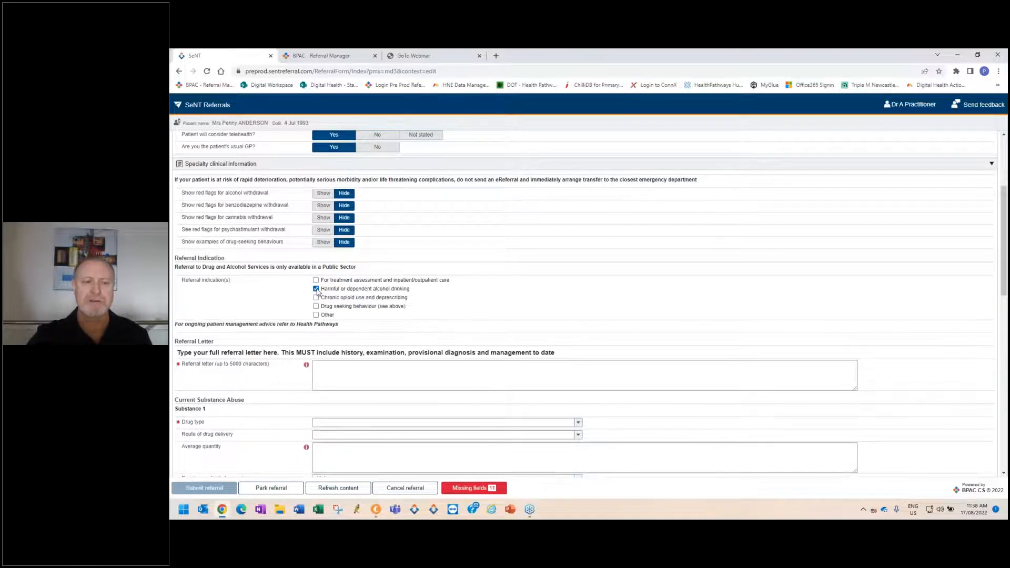
left_click(316, 289)
left_click(317, 298)
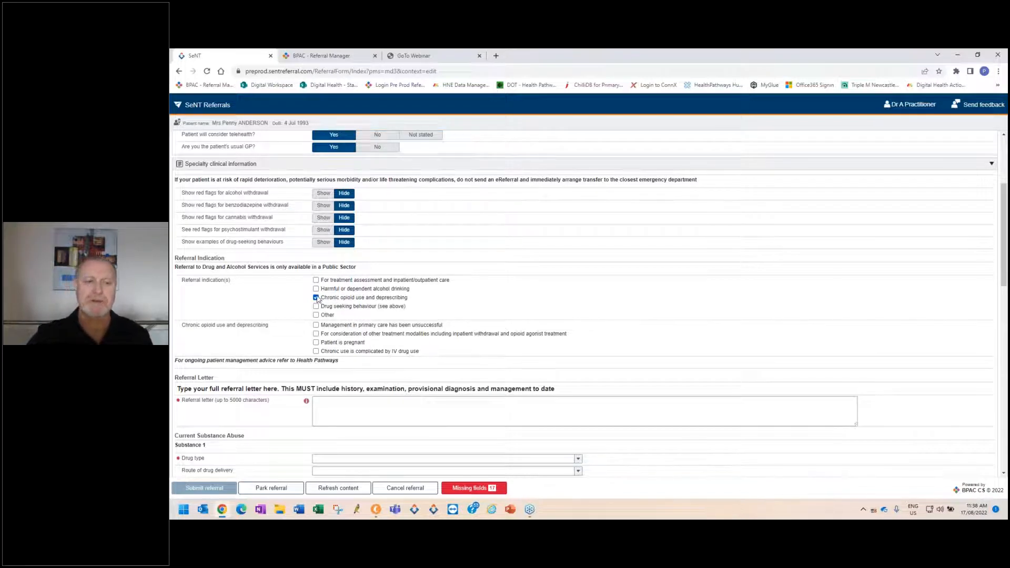
left_click(317, 298)
left_click(317, 307)
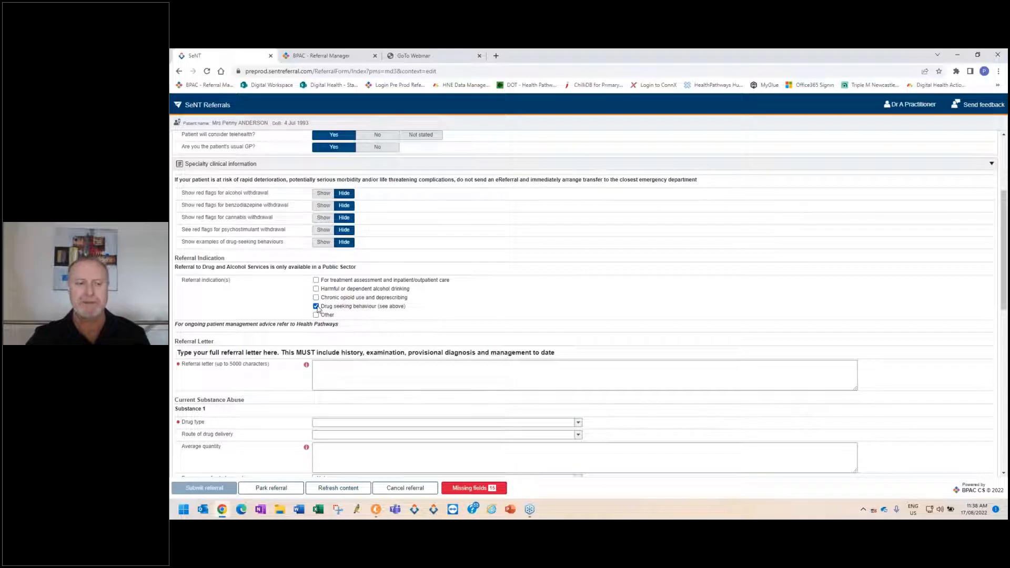
left_click(316, 306)
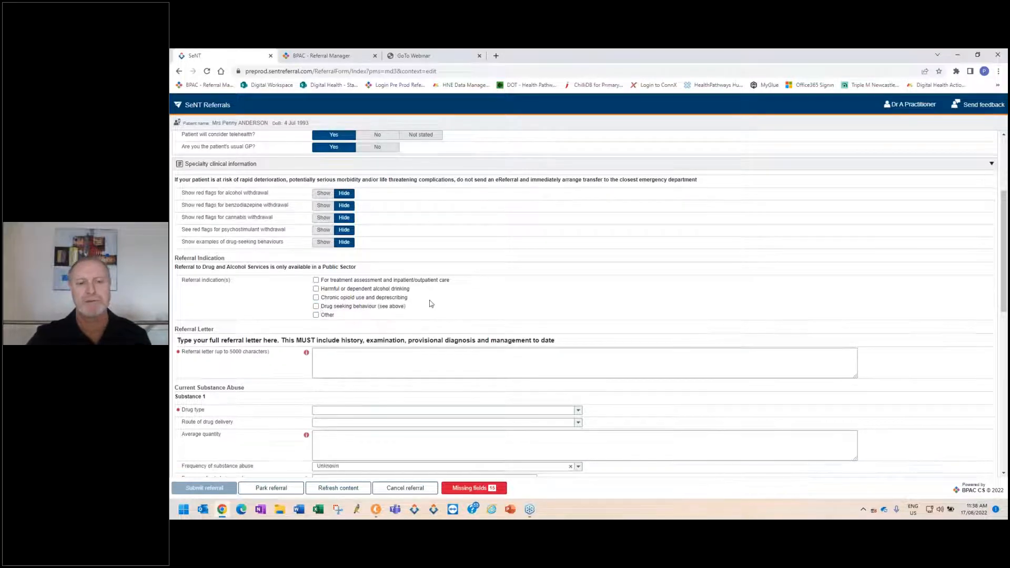
Change the specialty and condition to Speech Therapy - Speech and Language, accepting the replacement of the current specialty form.
scroll(403, 214, "up", 3)
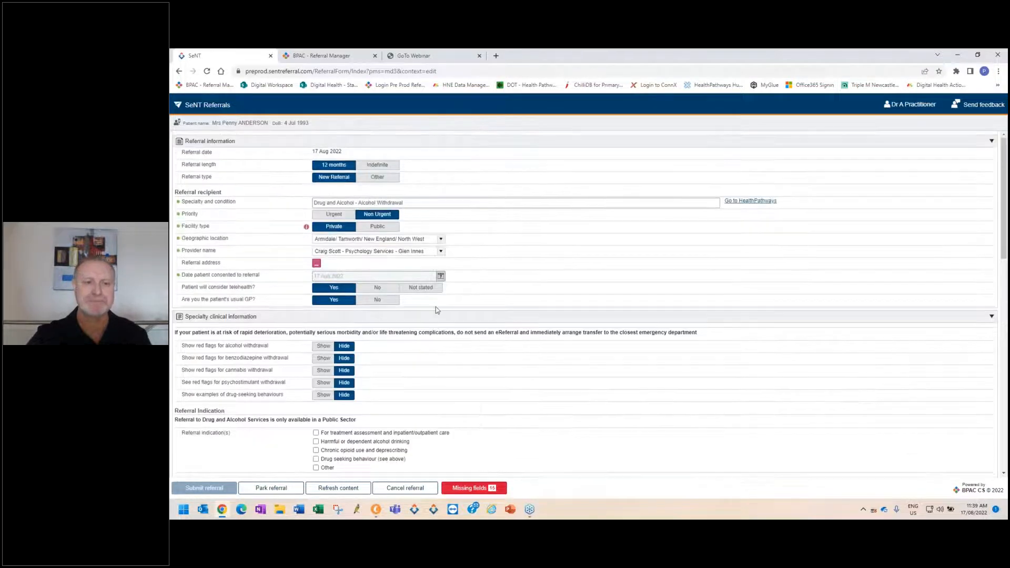
triple_click(413, 203)
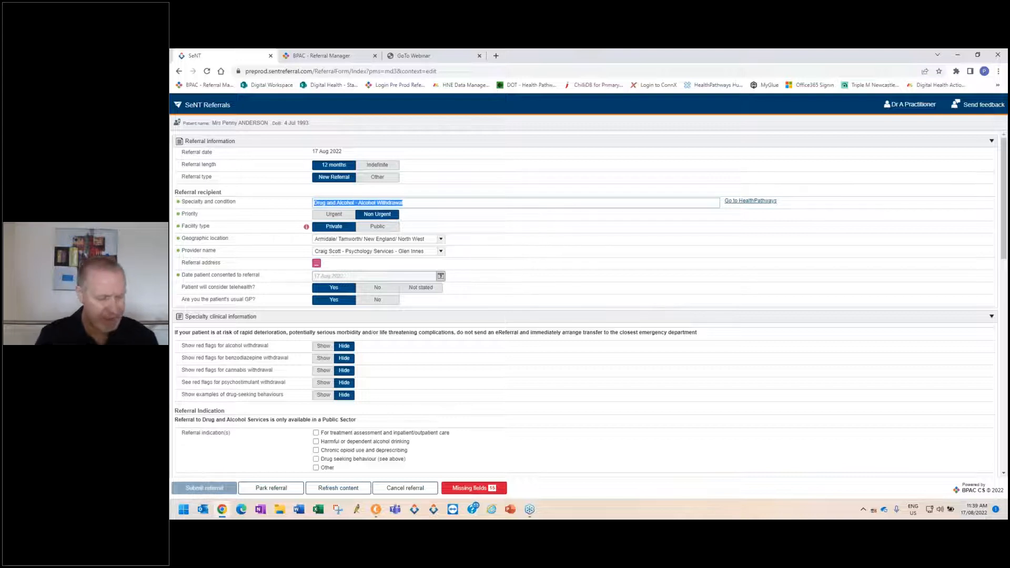
type("speech")
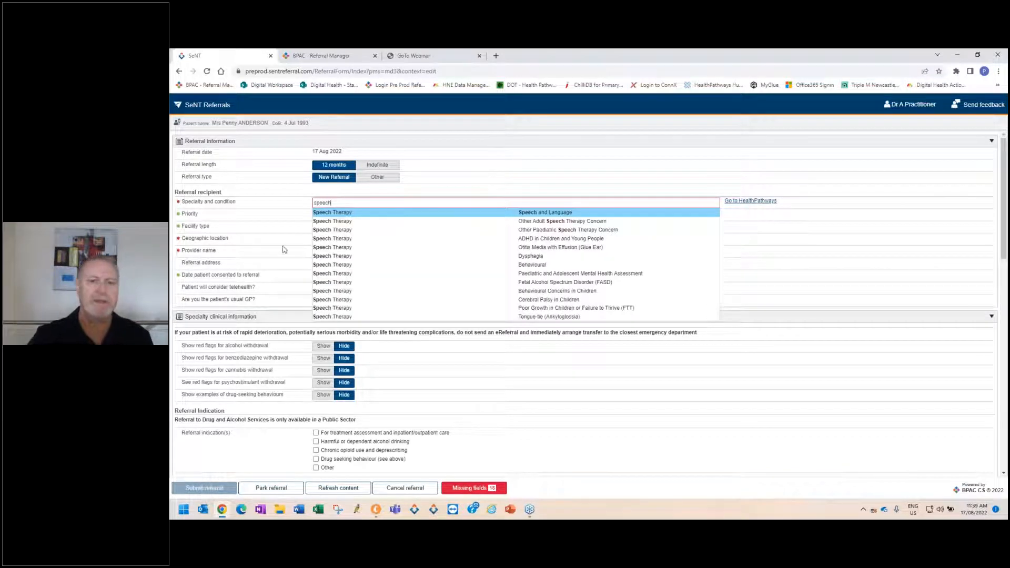
left_click(385, 212)
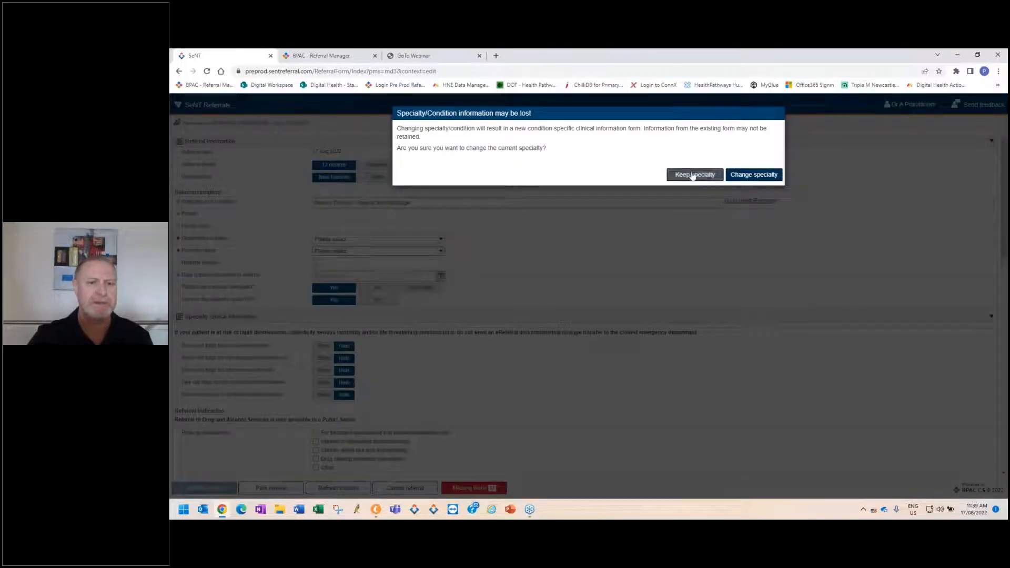
left_click(740, 177)
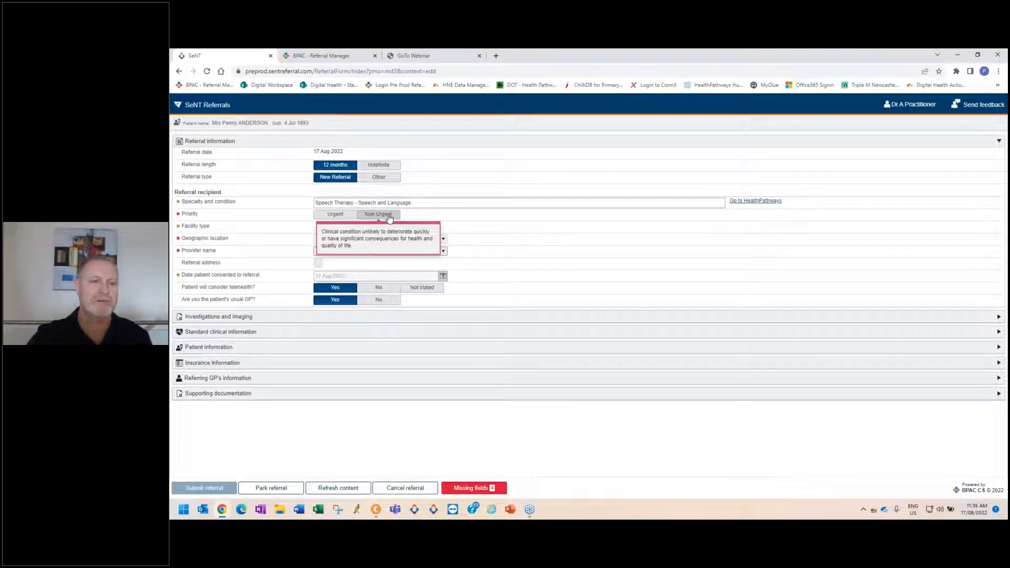
Set Non Urgent priority, Private facility and the Newcastle/ Lake Macquarie/ Port Stephens location, choosing the Speech Therapy provider in Jesmond.
left_click(390, 216)
left_click(337, 227)
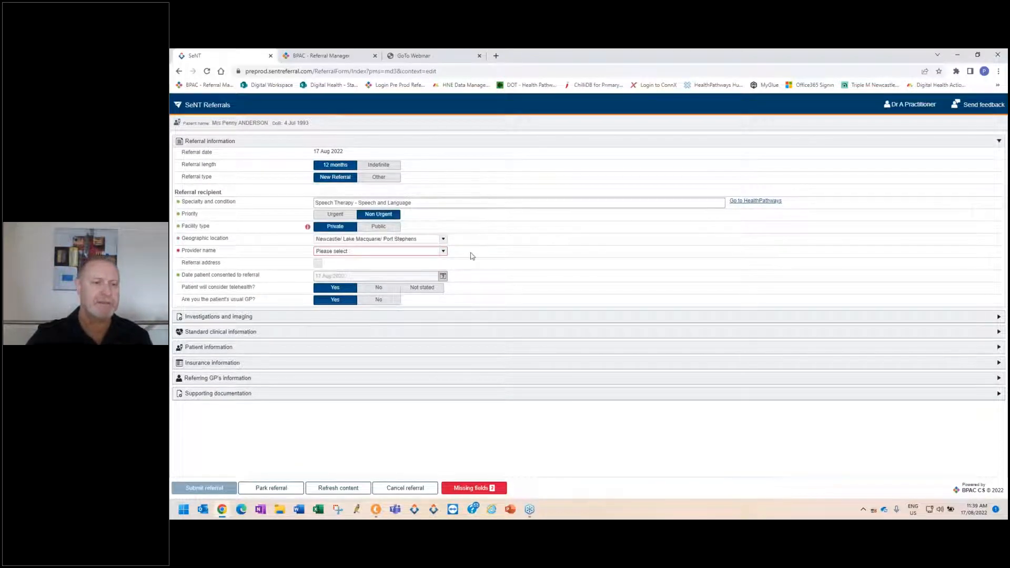
left_click(443, 253)
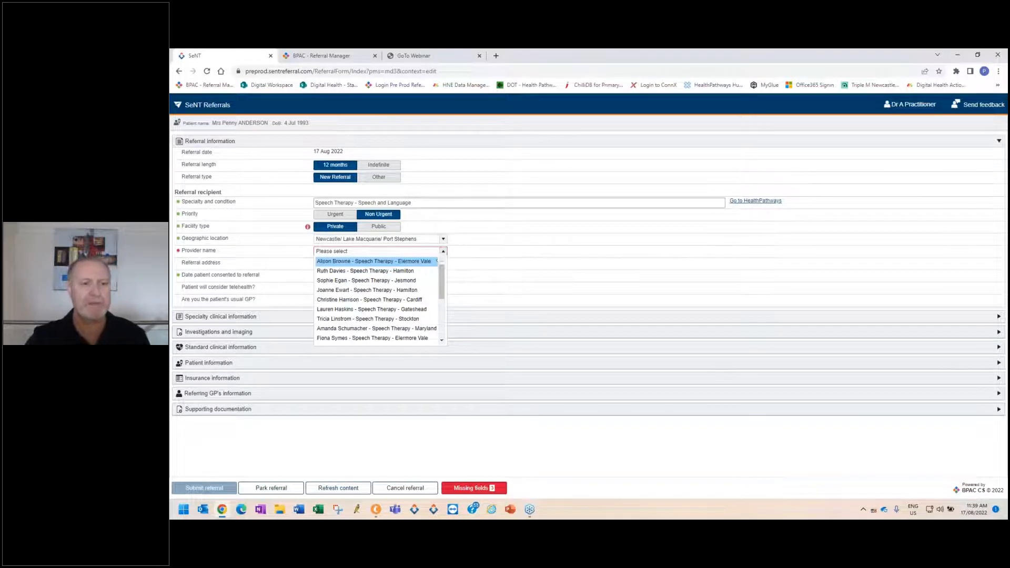
mouse_move(423, 265)
left_click(395, 280)
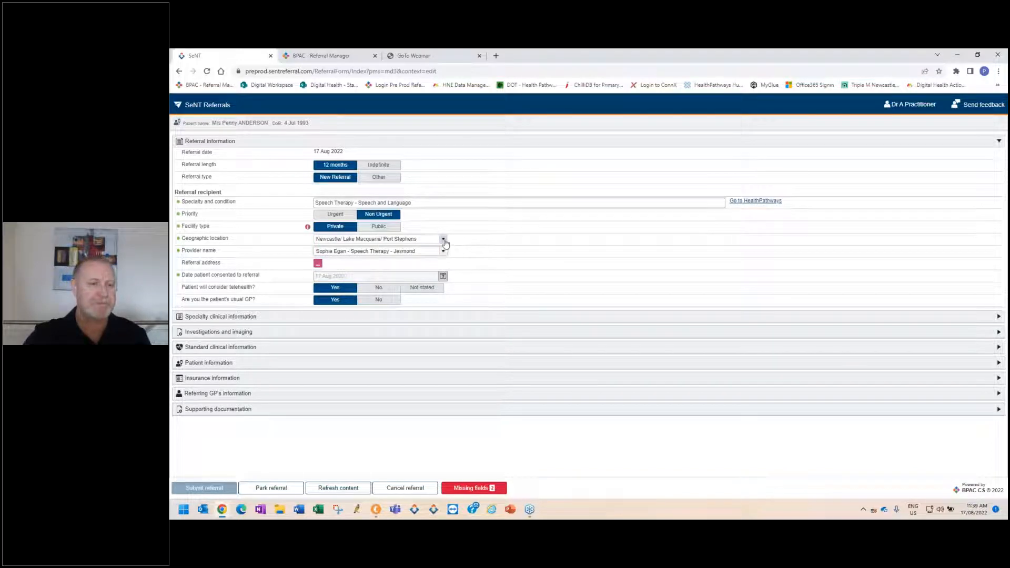
In the specialty clinical information, choose Allied Health Services for Chronic Disease Management as the referral type and set the number of services to 5.
left_click(411, 318)
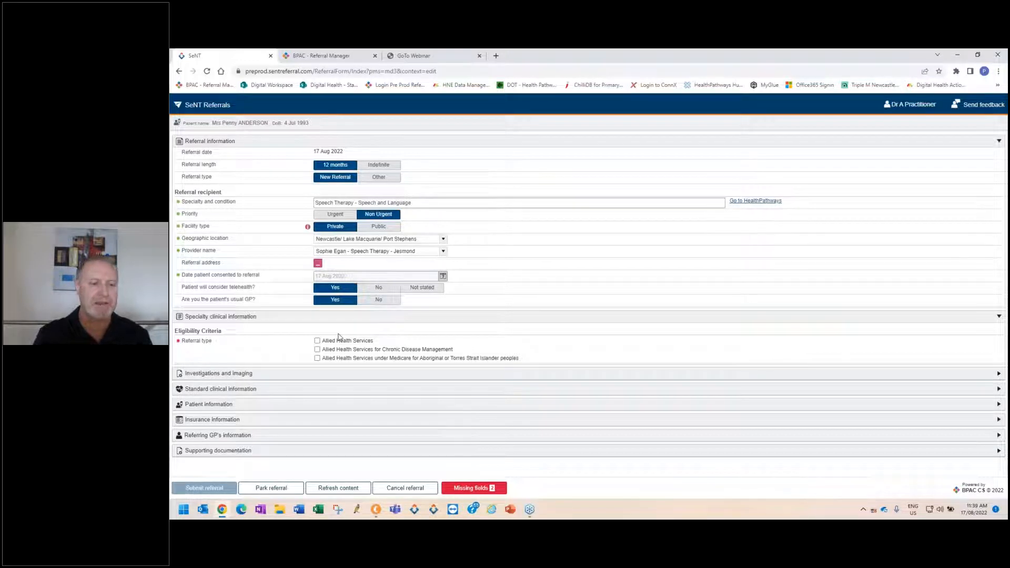
left_click(318, 351)
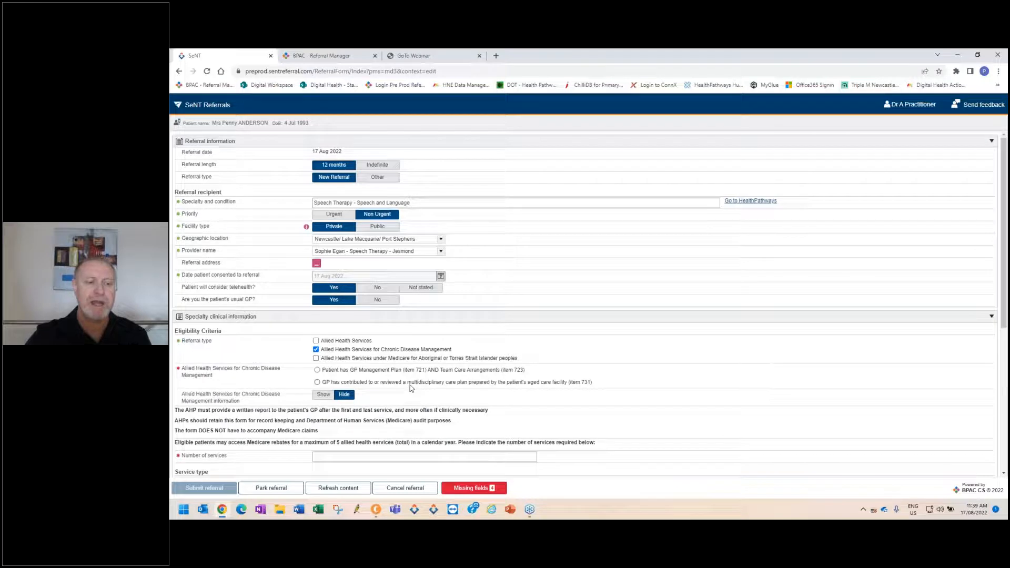
scroll(408, 384, "down", 3)
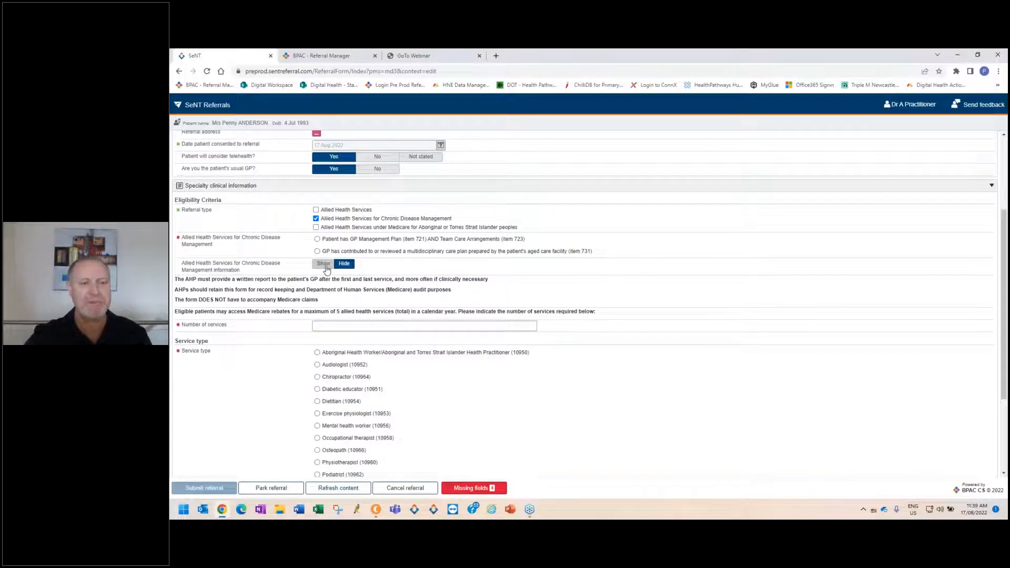
scroll(417, 302, "down", 1)
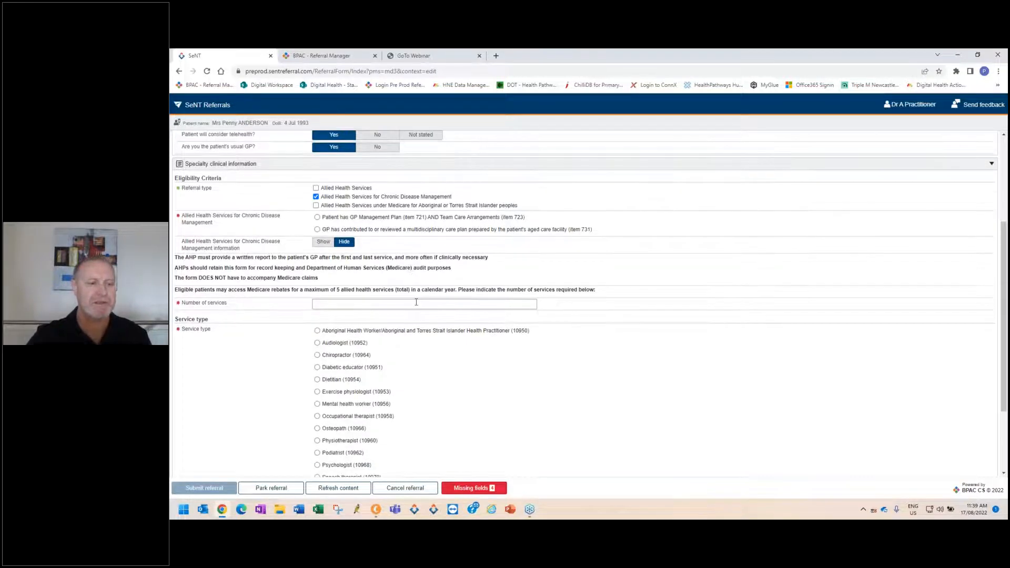
scroll(416, 303, "down", 1)
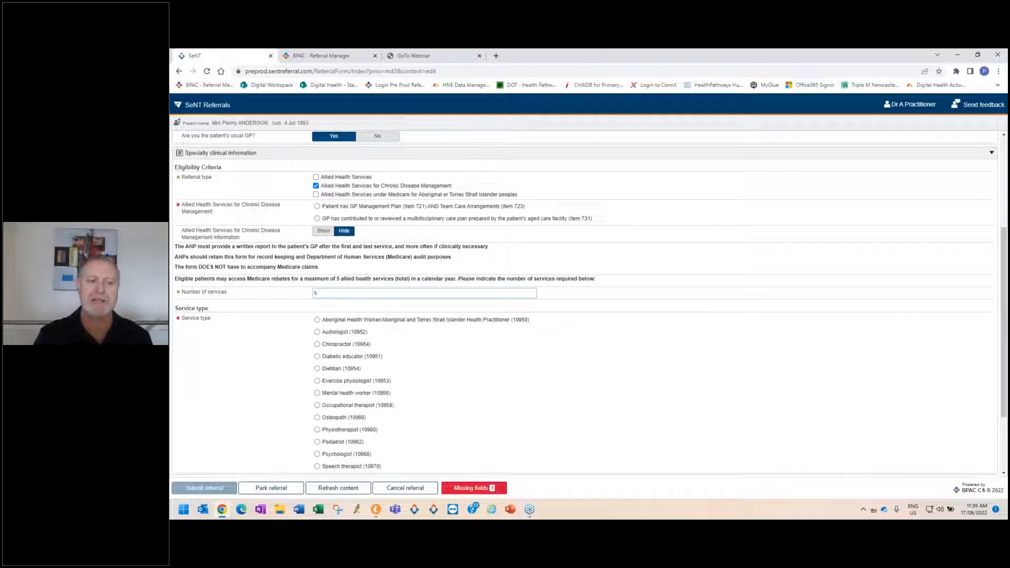
Choose Speech therapist (10970) as the service type and Other as the reason for referral.
scroll(413, 313, "down", 3)
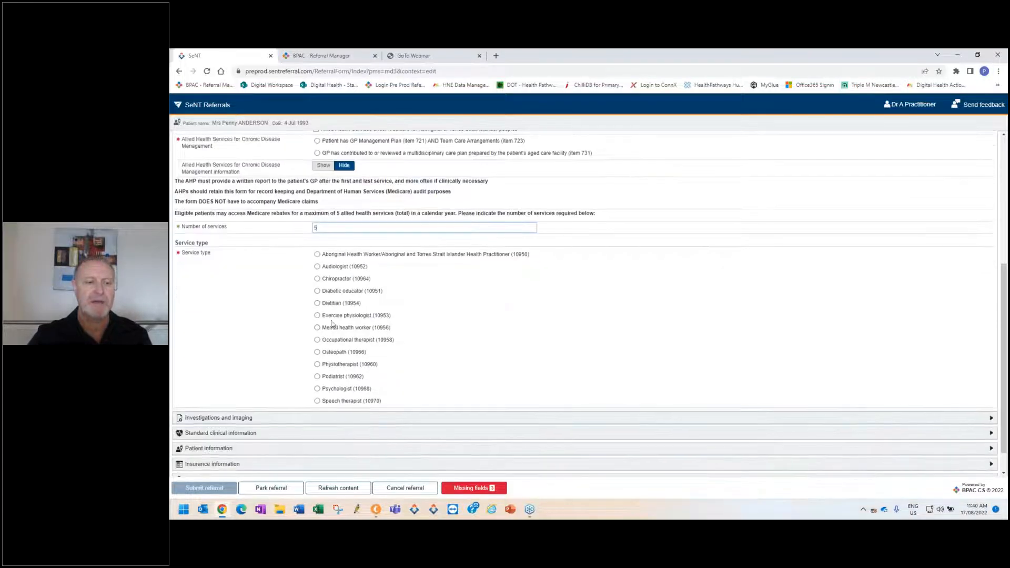
left_click(317, 401)
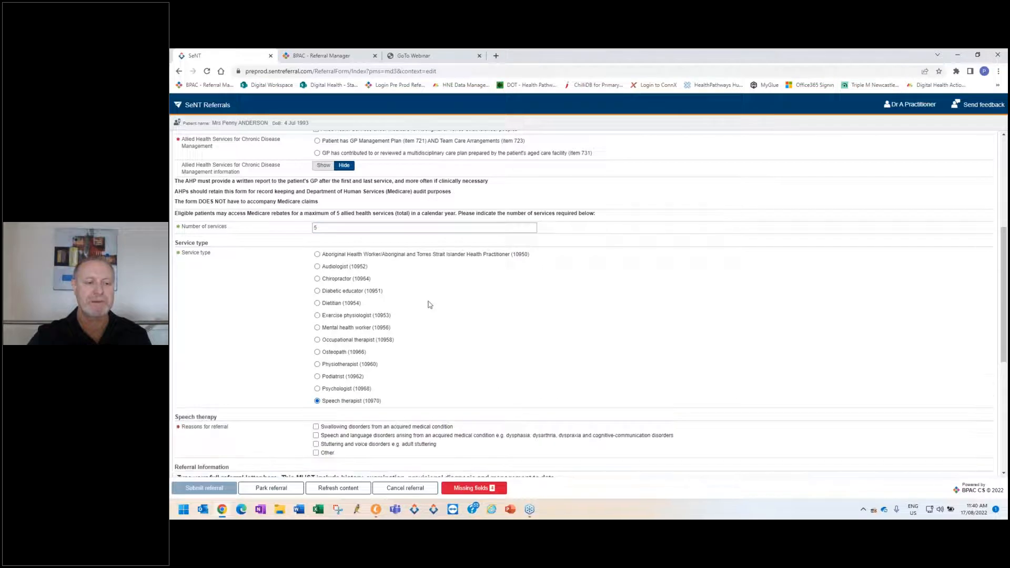
scroll(400, 308, "down", 6)
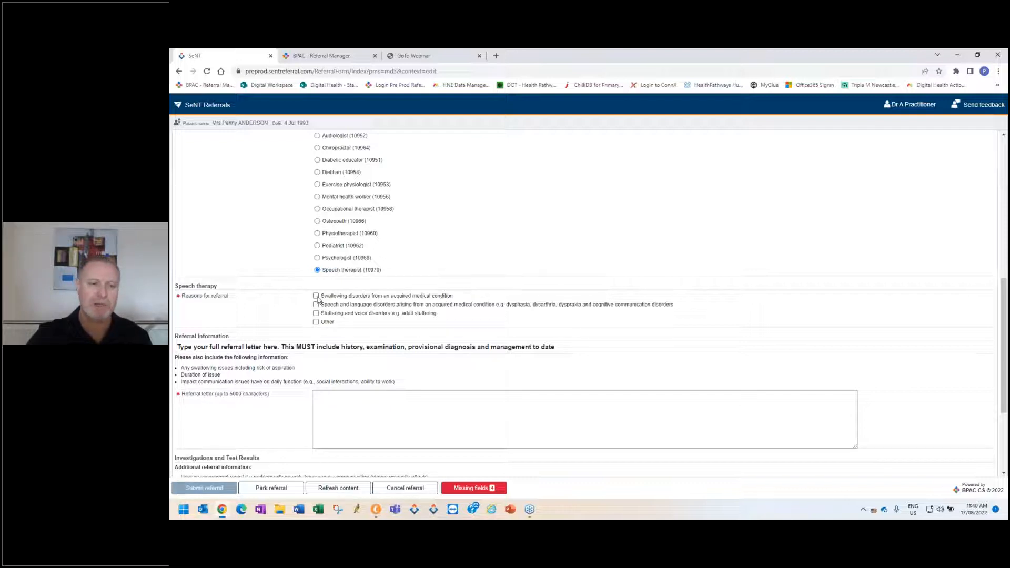
left_click(316, 321)
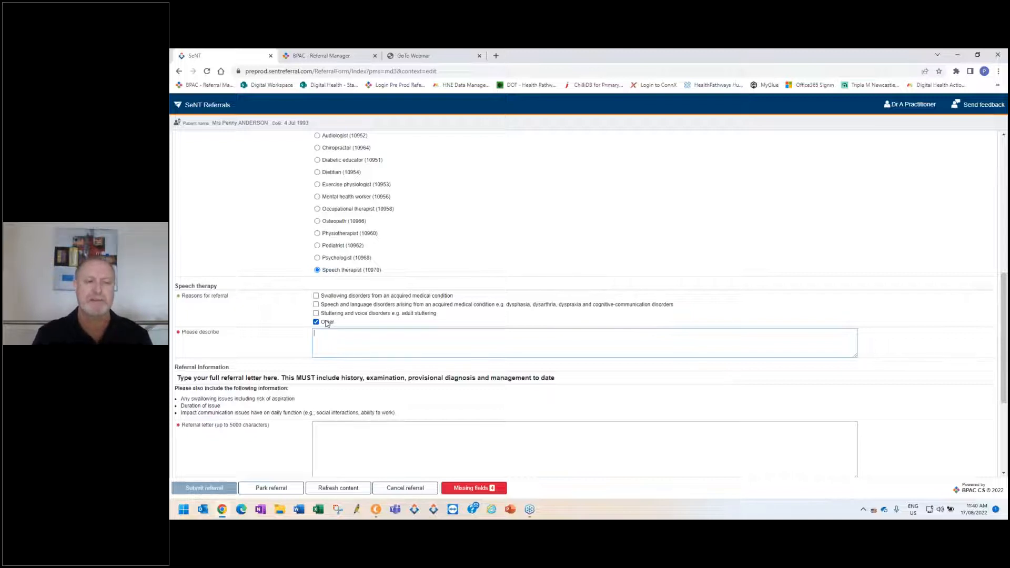
Change the specialty and condition to Psychology - Anxiety in Adults, accepting the replacement of the speech therapy form.
scroll(489, 327, "up", 4)
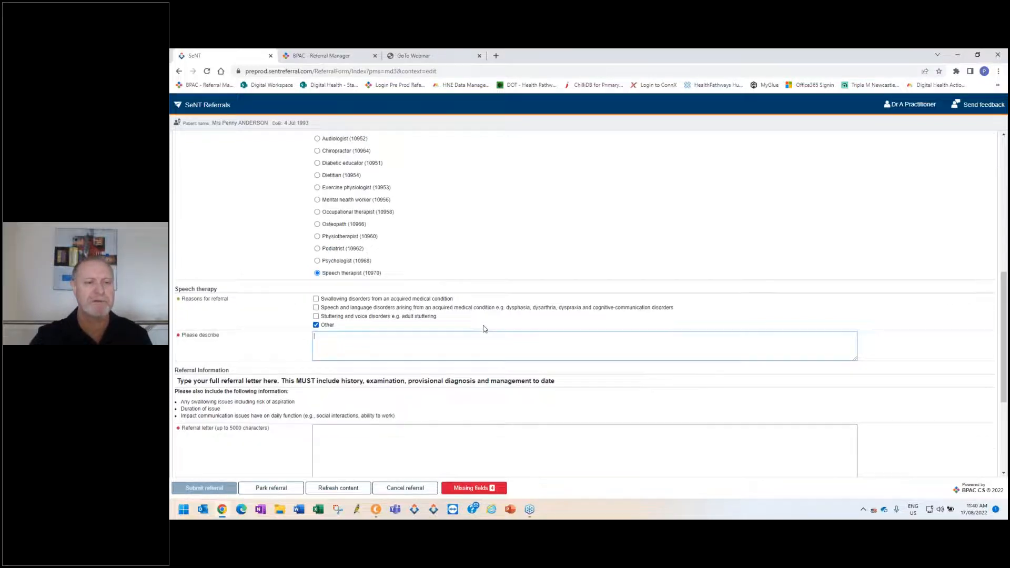
scroll(494, 325, "up", 3)
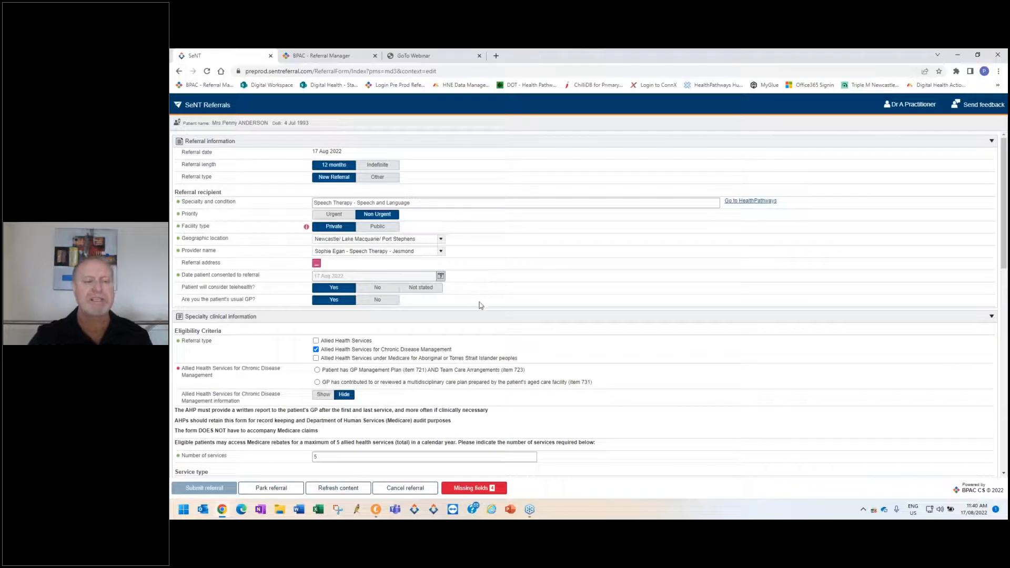
scroll(480, 305, "down", 8)
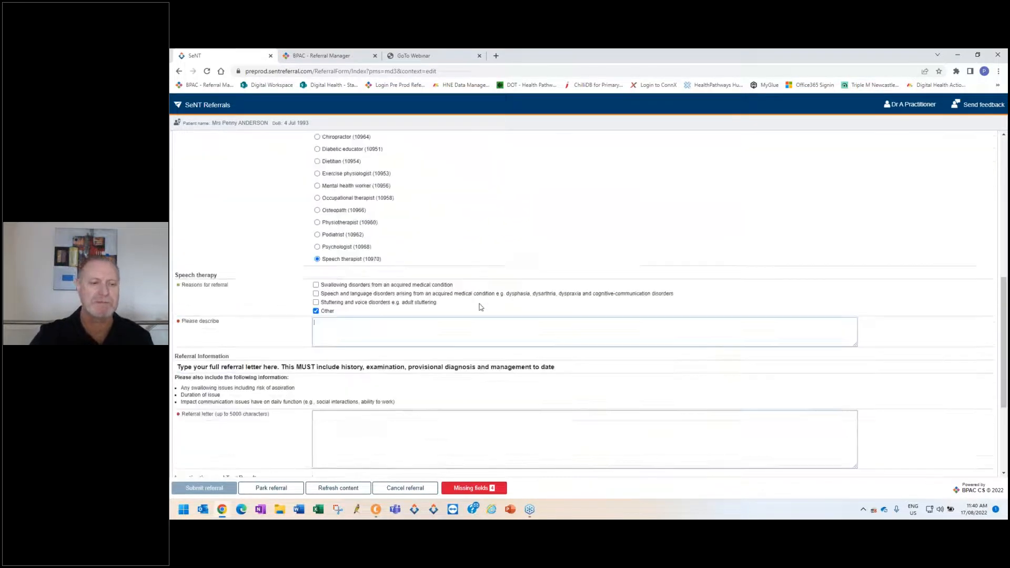
scroll(481, 307, "down", 2)
left_click(482, 275)
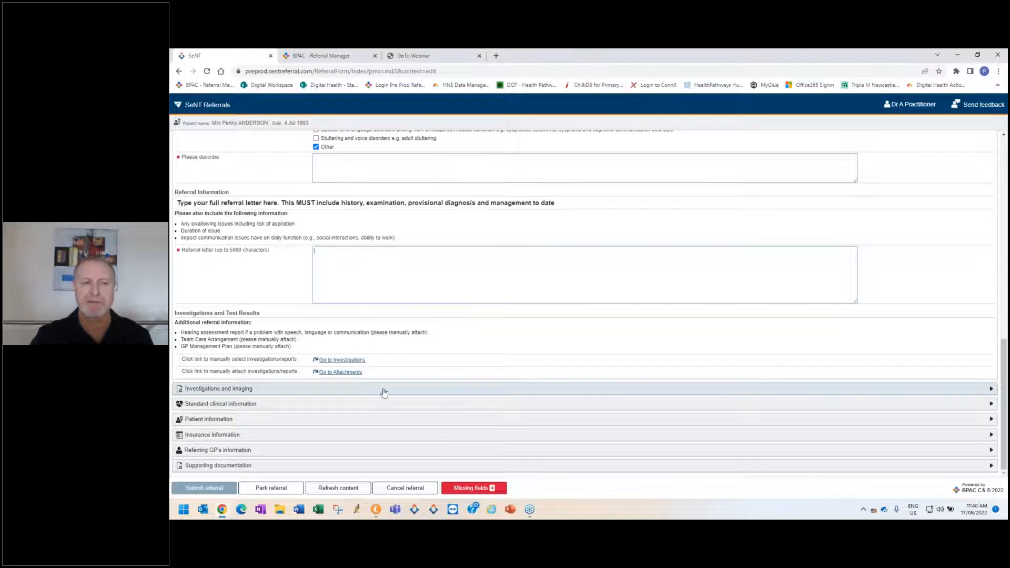
scroll(415, 315, "up", 1)
scroll(500, 304, "up", 10)
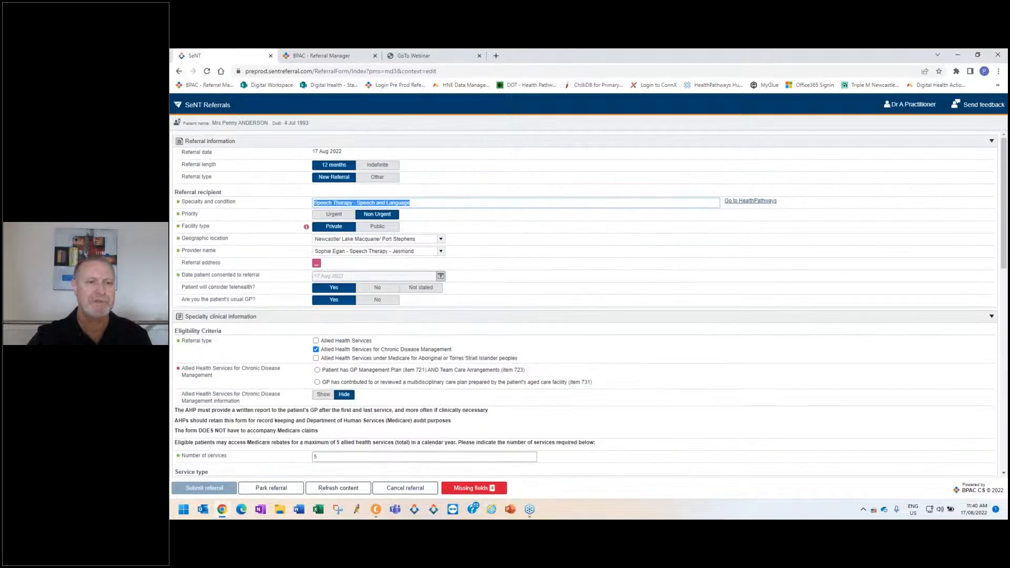
key("BackSpace")
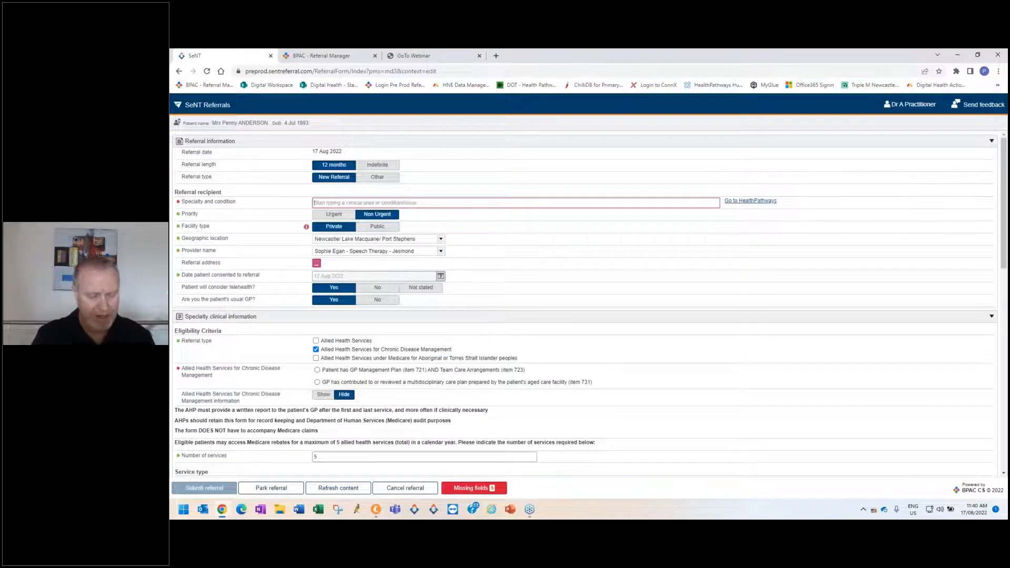
type("anx")
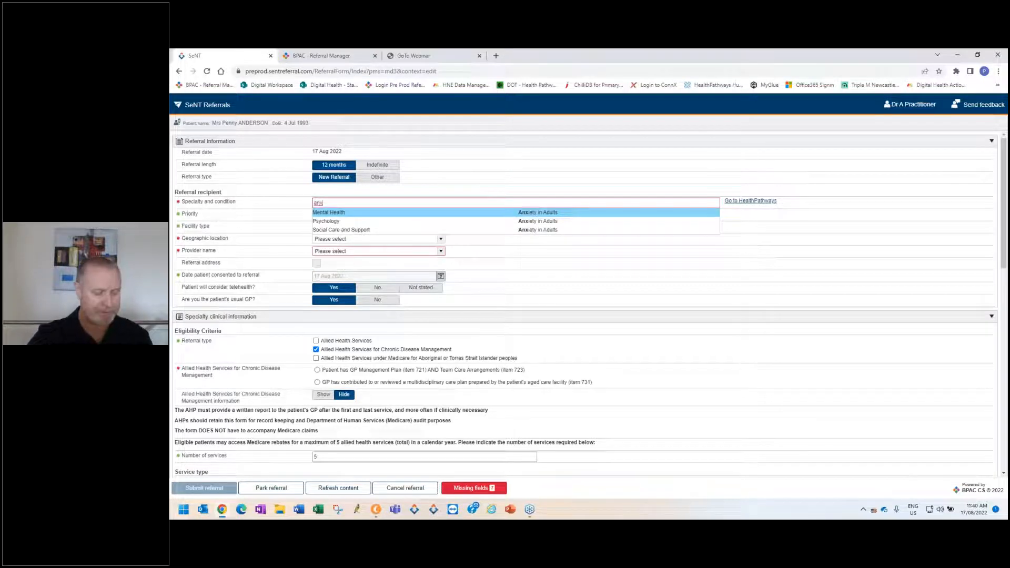
left_click(338, 222)
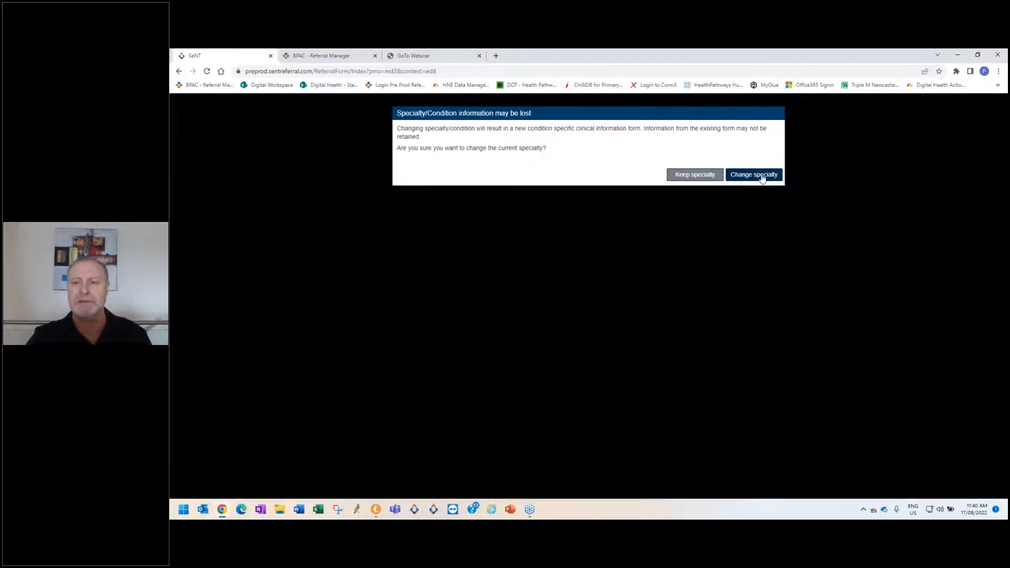
left_click(763, 177)
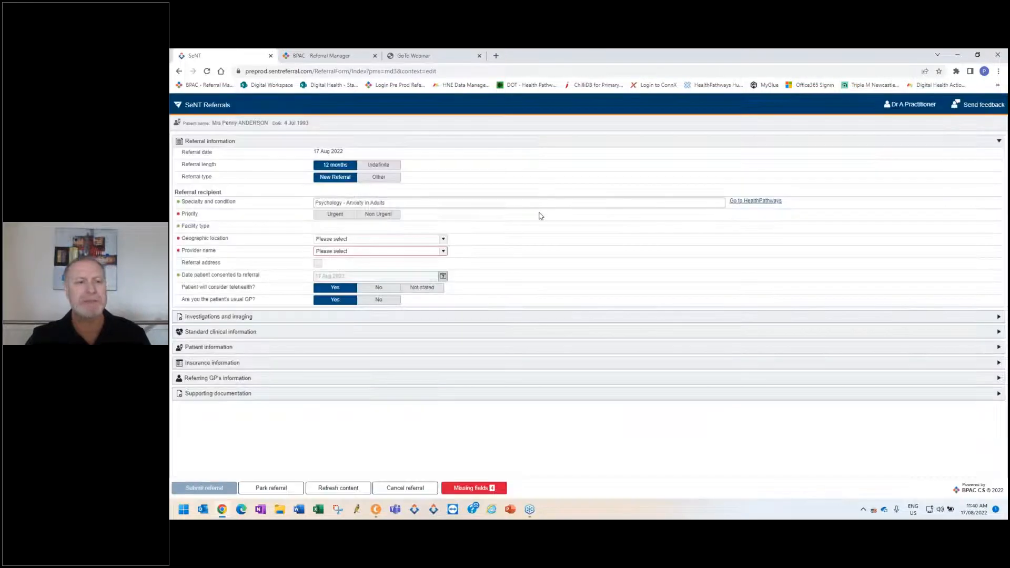
Set Non Urgent priority and a Private facility, and choose NewPsych Psychologists - Newcastle as the provider.
left_click(382, 215)
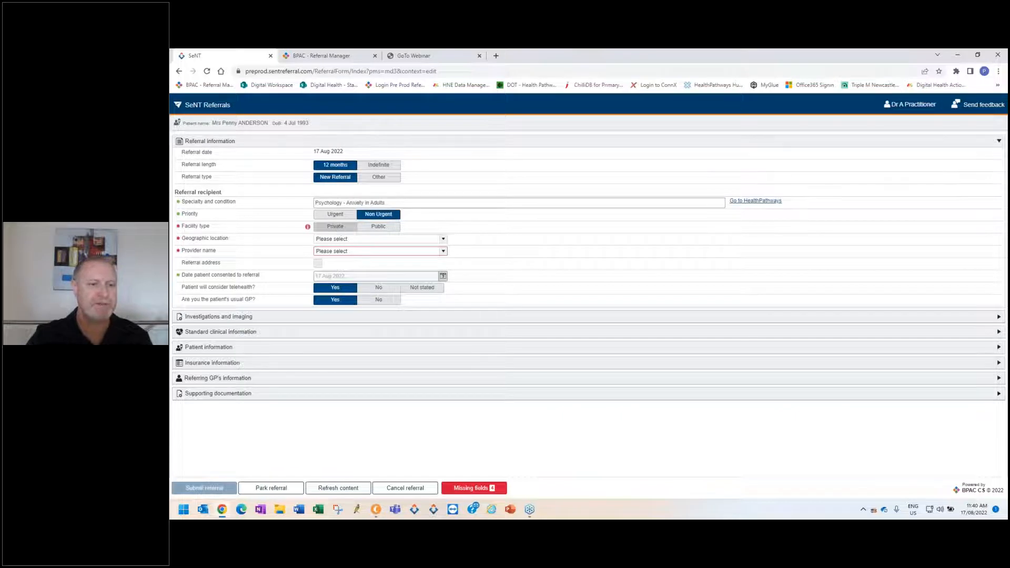
left_click(340, 228)
left_click(443, 252)
left_click(411, 261)
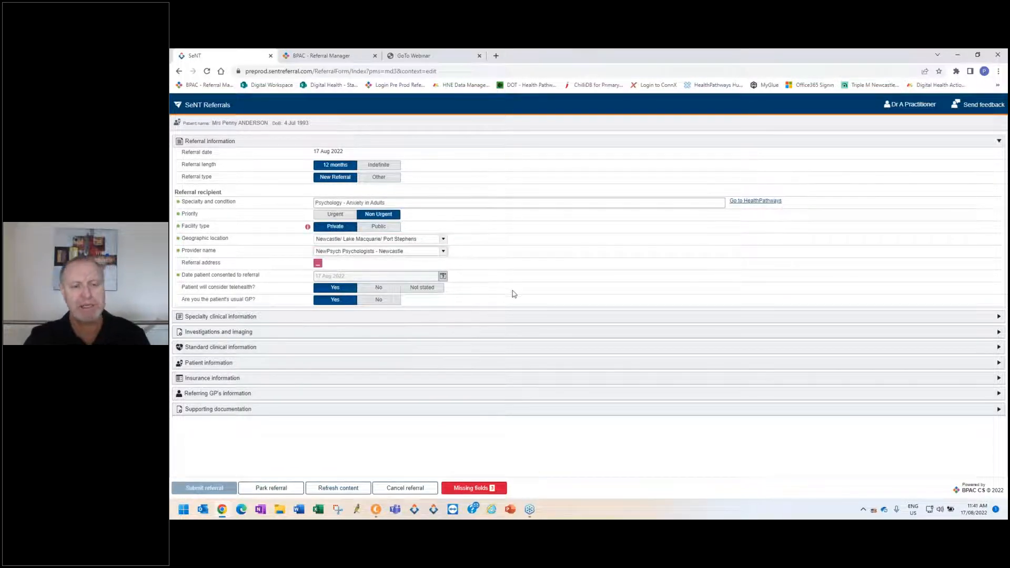
In the specialty clinical information, highlight the immediate-risk and CAMHS guidance and set the number of sessions to 6-10.
left_click(523, 318)
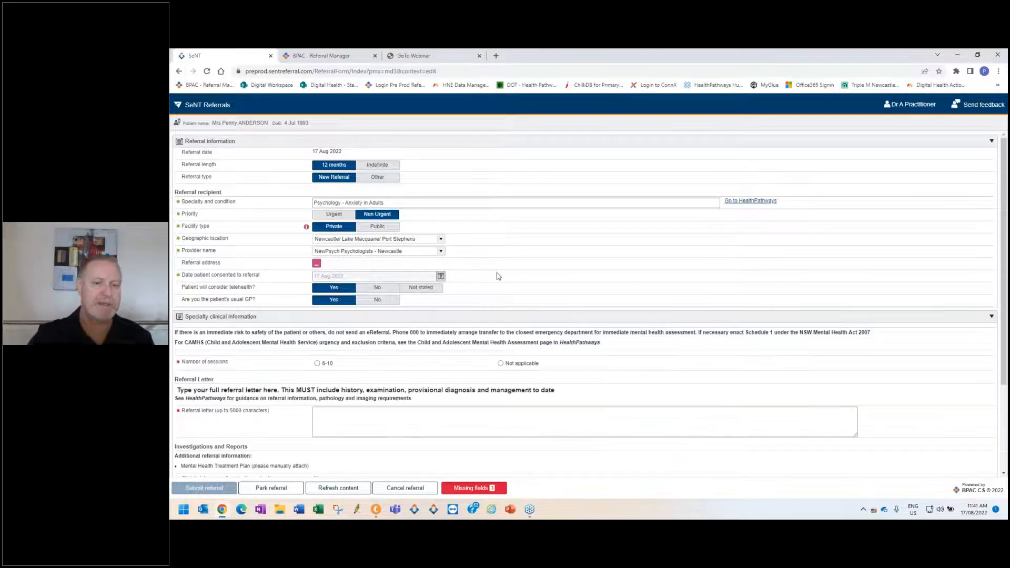
scroll(499, 276, "down", 3)
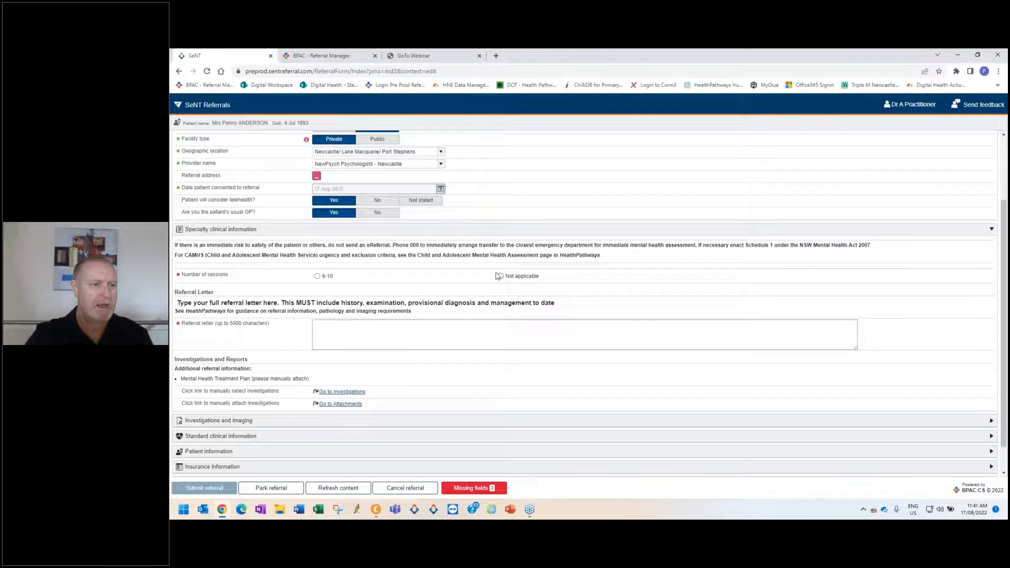
scroll(498, 276, "down", 1)
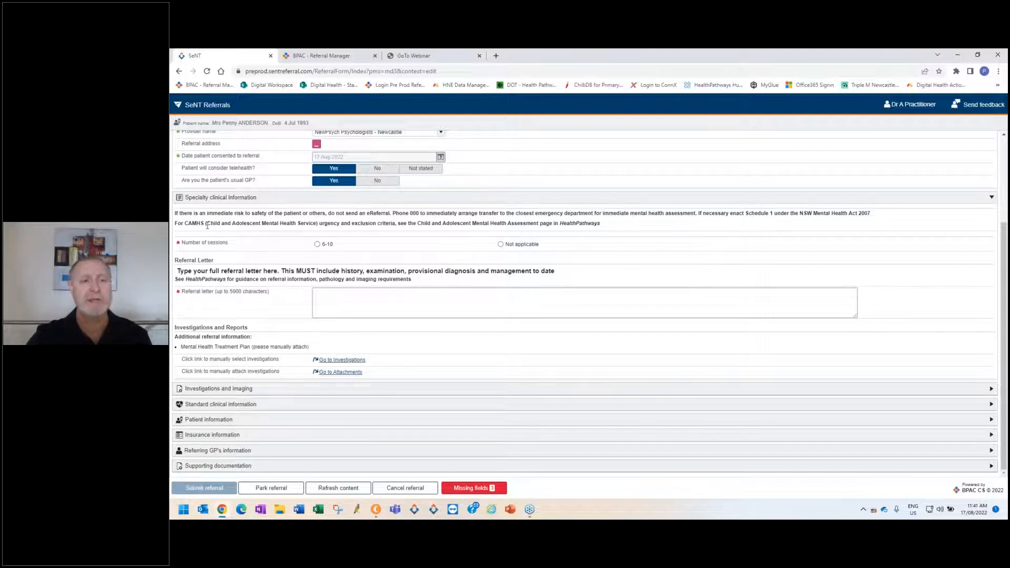
left_click_drag(441, 234, 612, 238)
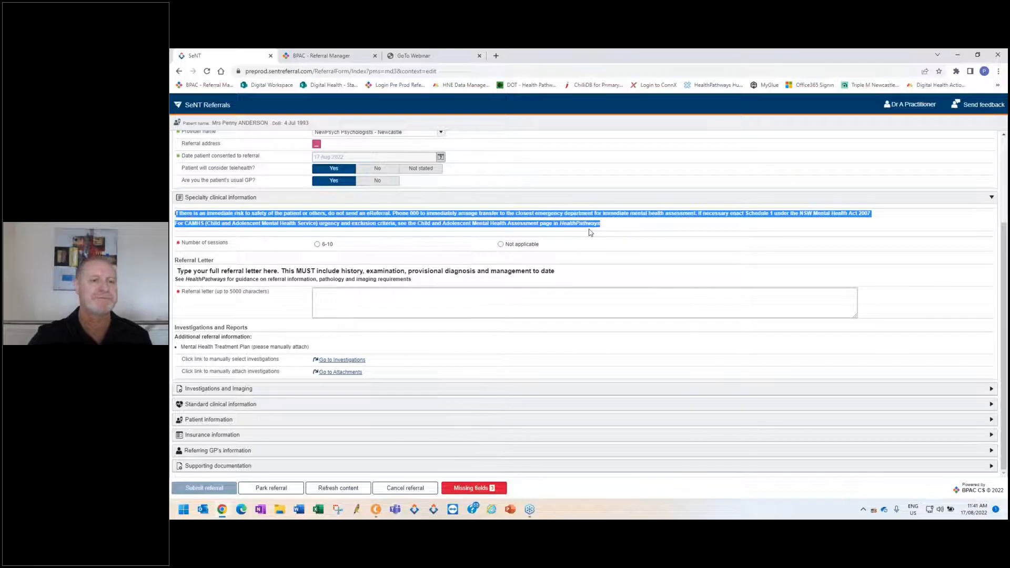
left_click(424, 245)
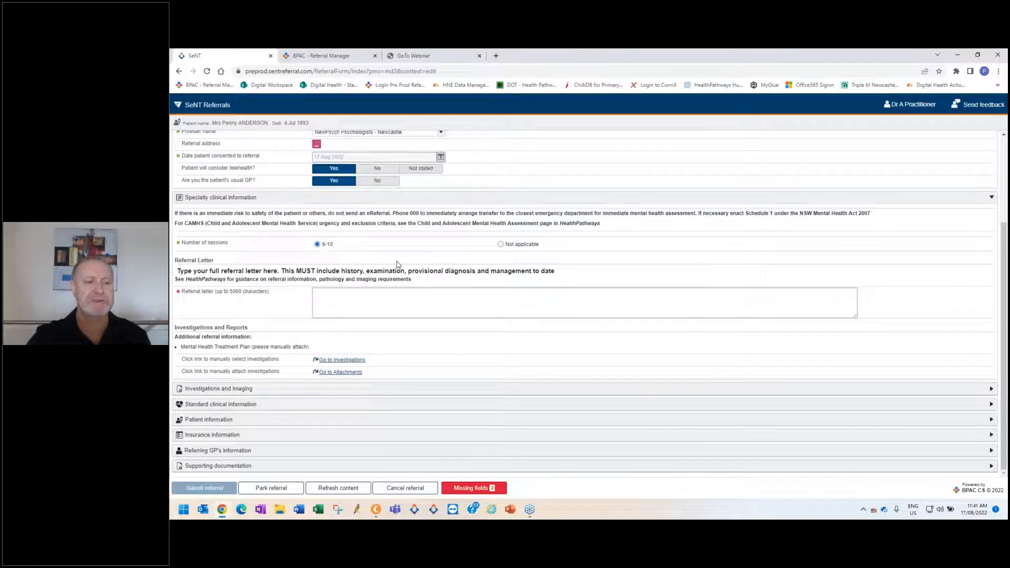
Fill in the referral letter with a trial entry and replace it with the text "test".
left_click(396, 297)
type("Test")
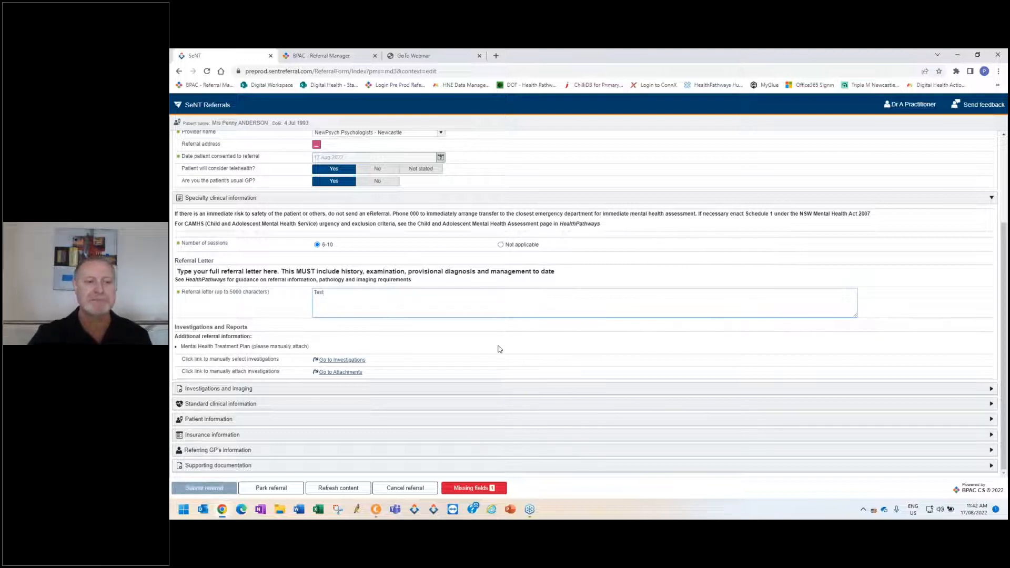
key("BackSpace")
key("BackSpace")
key("BackSpace")
key("BackSpace")
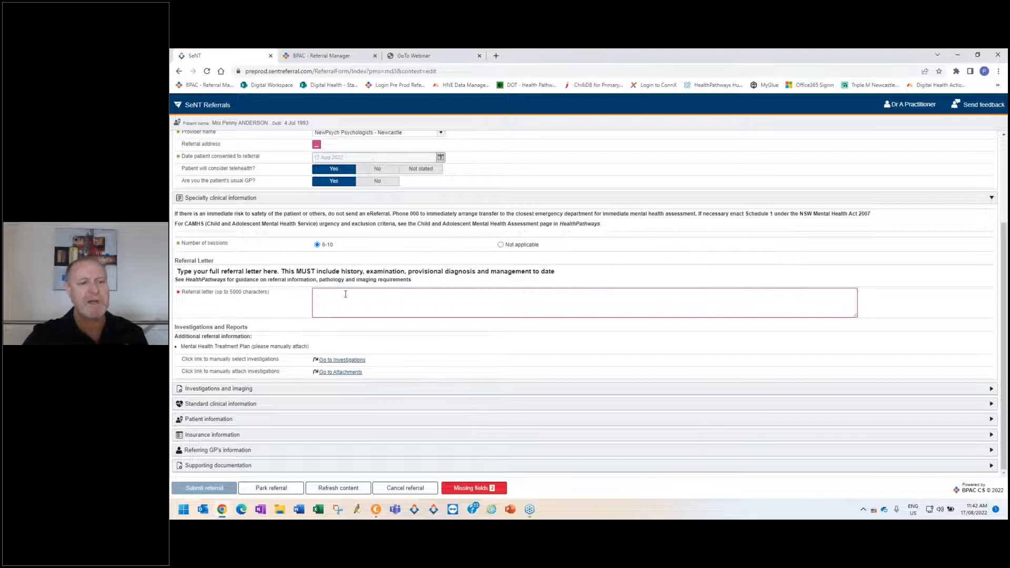
type("test")
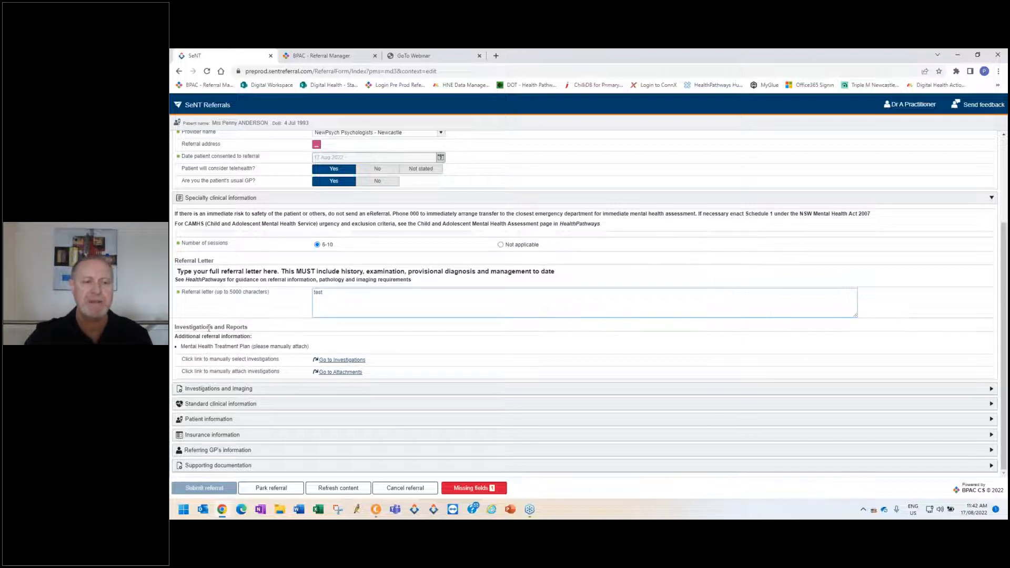
Highlight the Mental Health Treatment Plan attachment note and include the 25 Jun 2012 Skin Allergy Tests from the recent investigations.
mouse_move(177, 327)
left_mouse_down()
mouse_move(263, 348)
mouse_move(312, 341)
mouse_move(286, 338)
mouse_move(327, 360)
left_mouse_up()
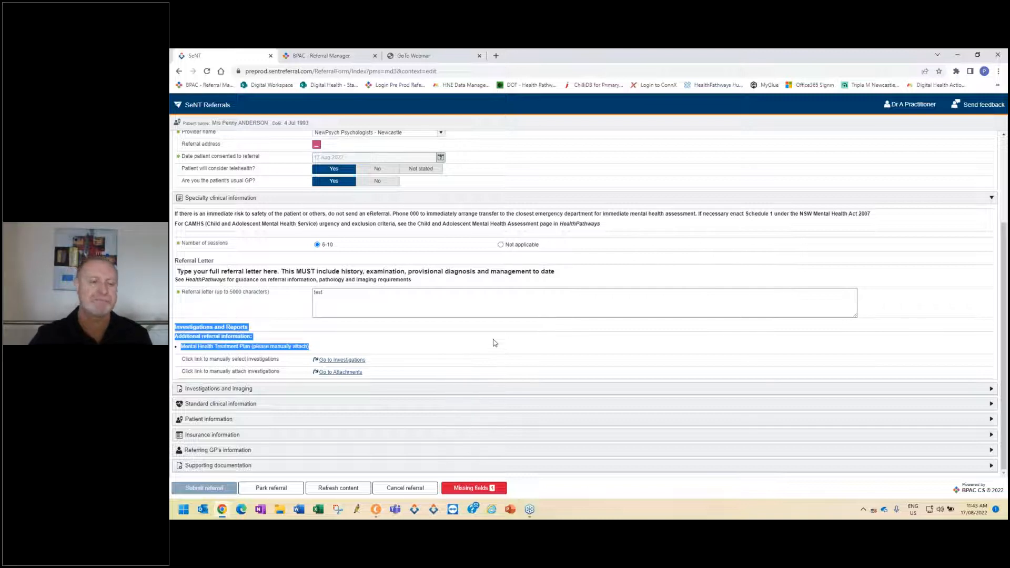
right_click(807, 403)
left_click(711, 349)
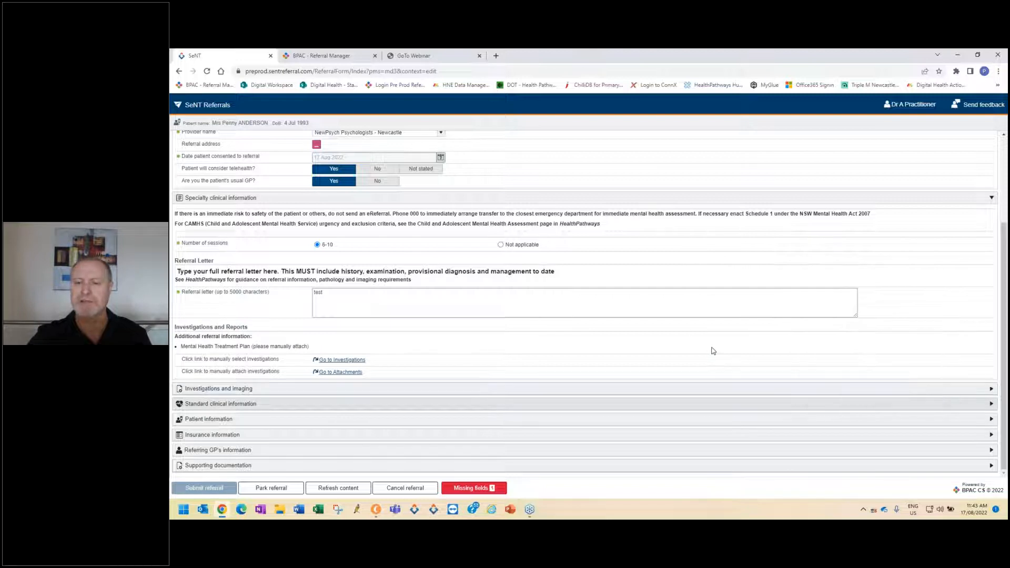
left_click(992, 390)
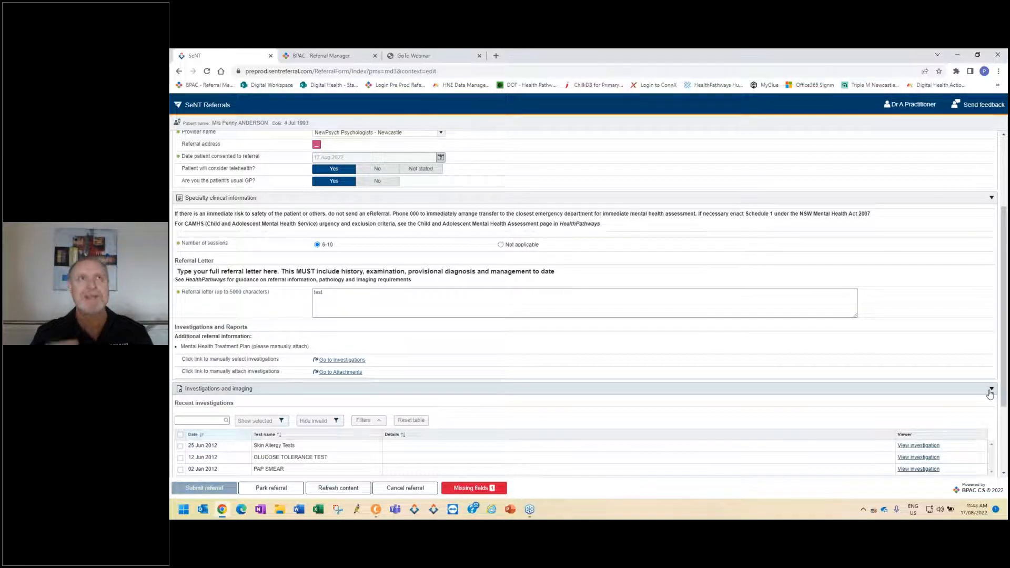
scroll(842, 331, "down", 3)
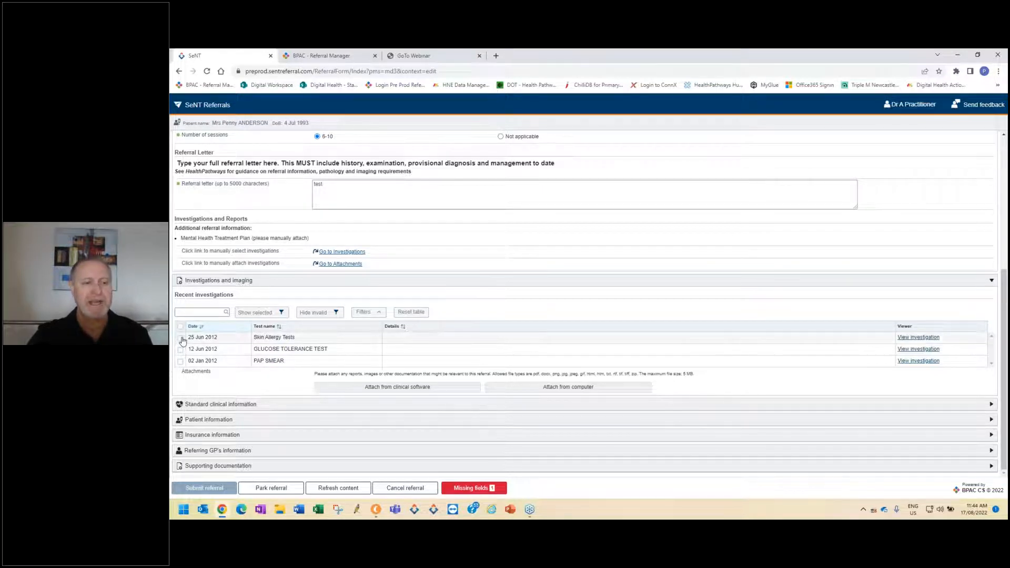
left_click(180, 338)
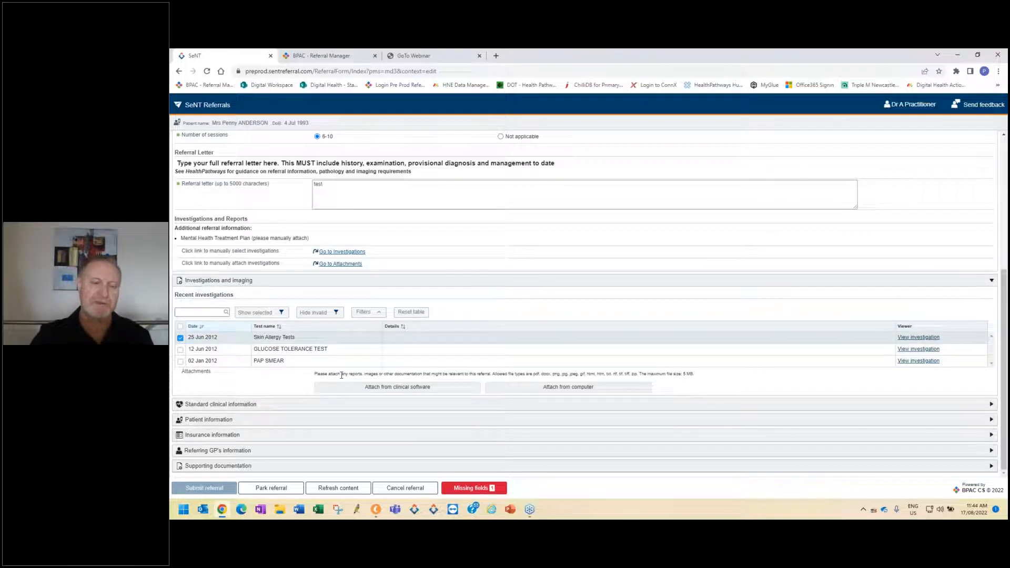
Expand the standard clinical information and examine the allergies/adverse reactions table and its lock marker.
left_click(664, 407)
scroll(563, 359, "down", 5)
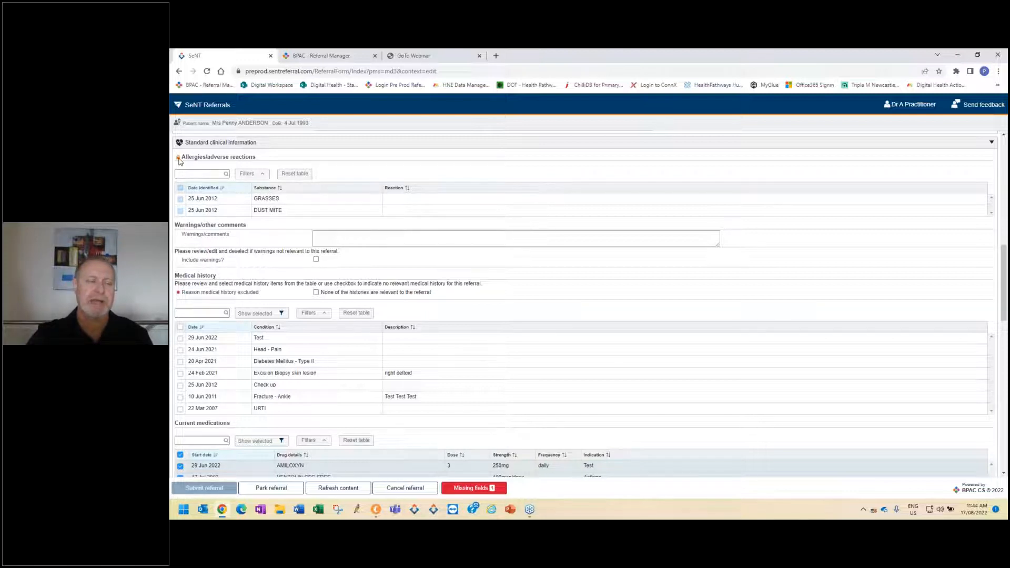
mouse_move(179, 162)
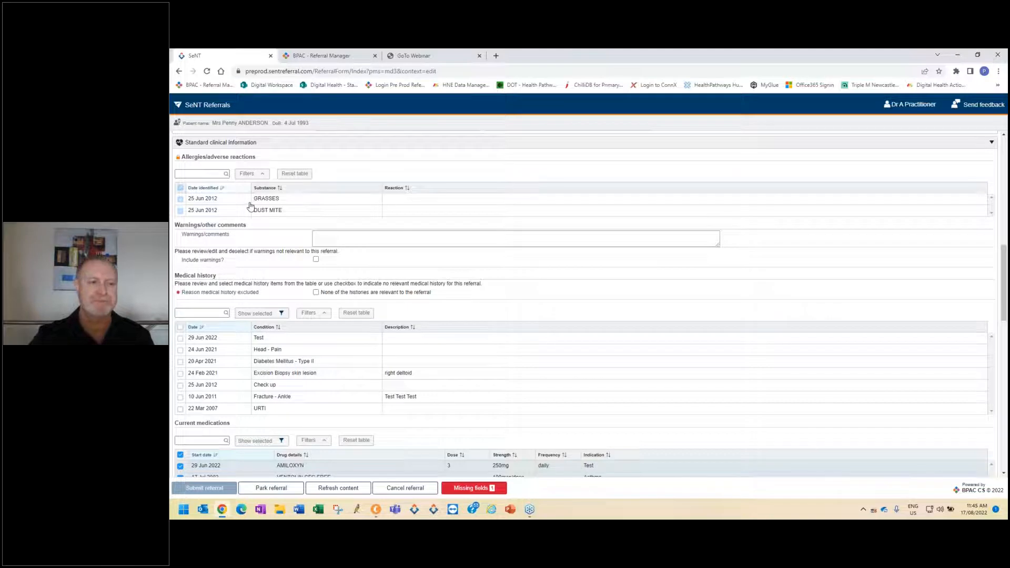
Try selecting Head - Pain and Diabetes Mellitus - Type II in the medical history, extend the selection to all conditions, and clear it.
scroll(302, 305, "down", 2)
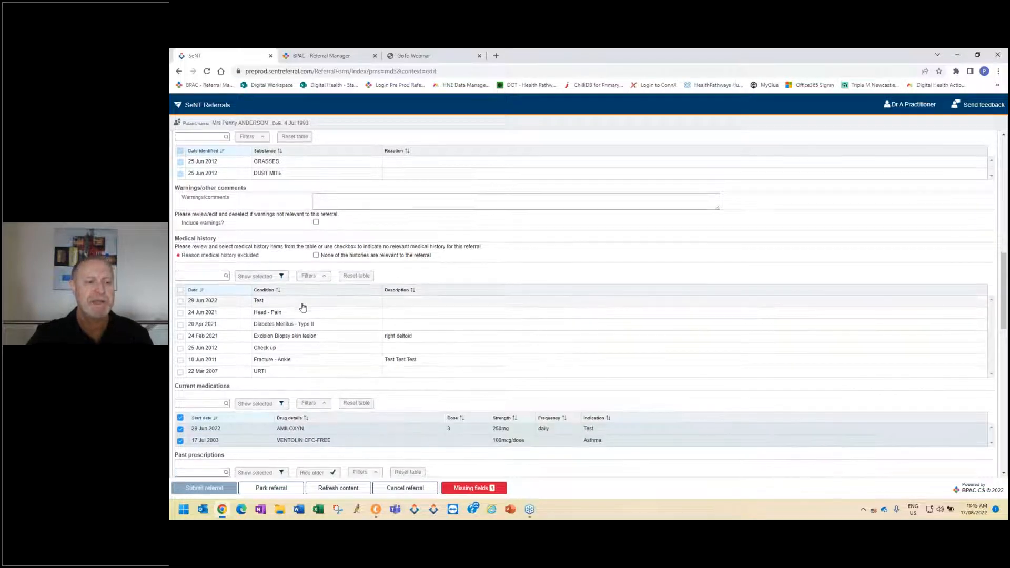
scroll(302, 307, "down", 1)
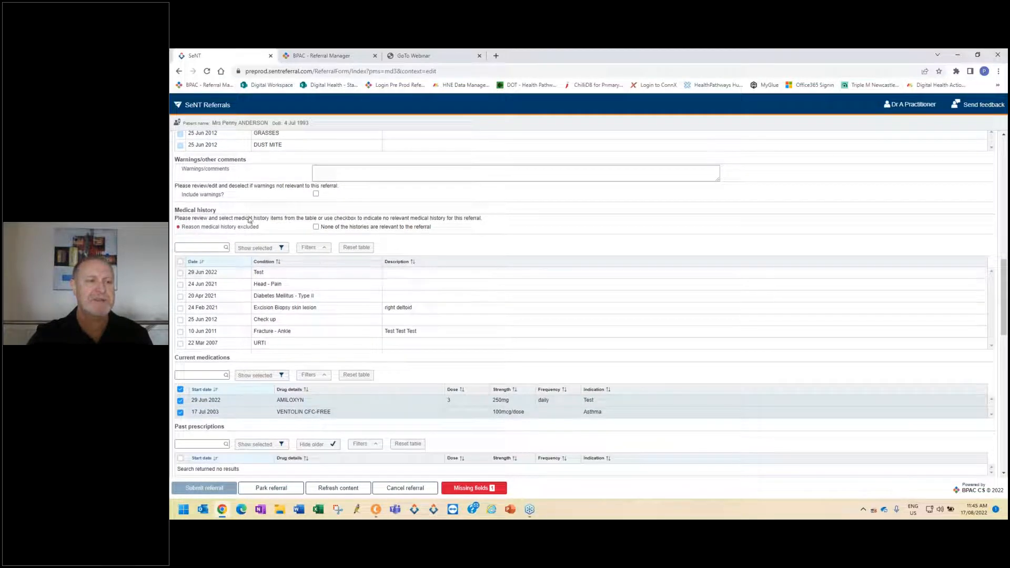
left_click(180, 285)
left_click(180, 296)
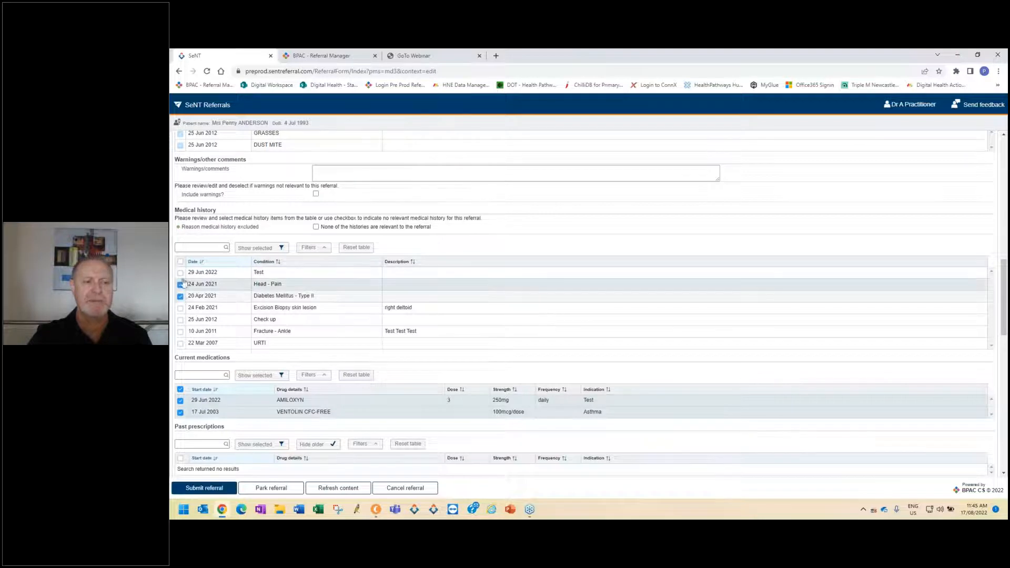
left_click(181, 262)
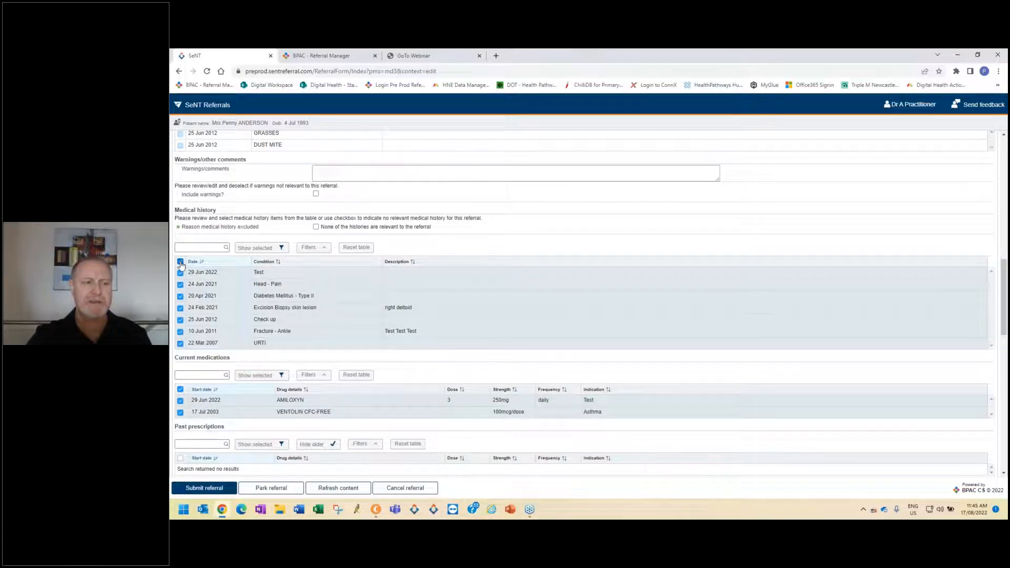
left_click(180, 262)
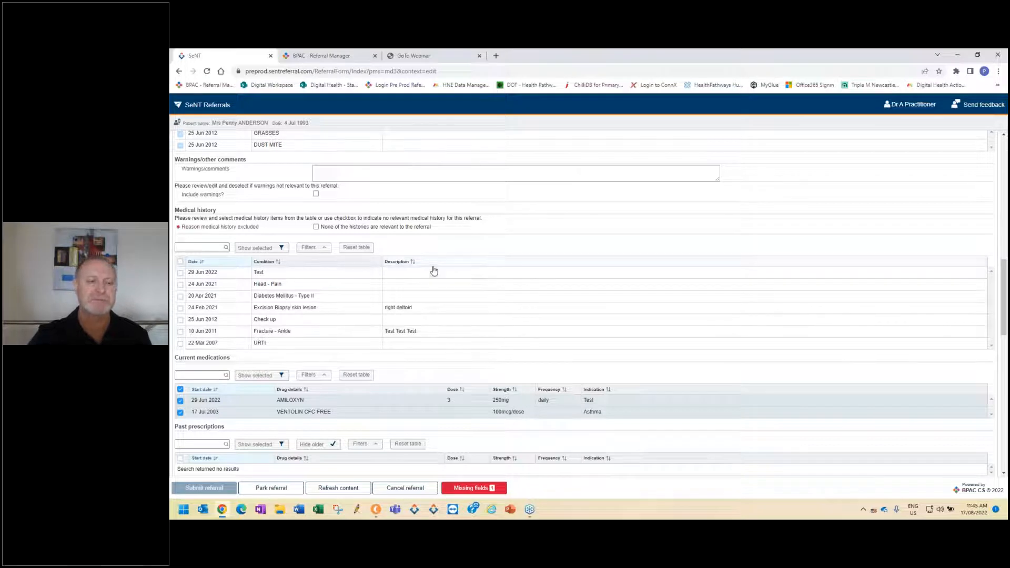
Exclude AMILOXYN from the current medications, leaving only VENTOLIN CFC-FREE selected for the referral.
scroll(433, 270, "down", 3)
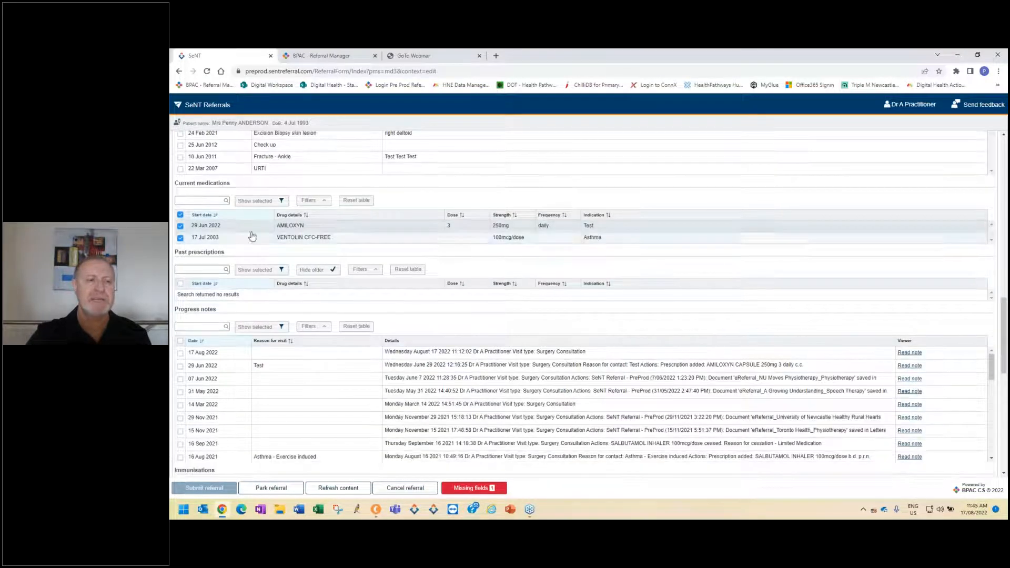
left_click(181, 215)
left_click(181, 238)
left_click(181, 227)
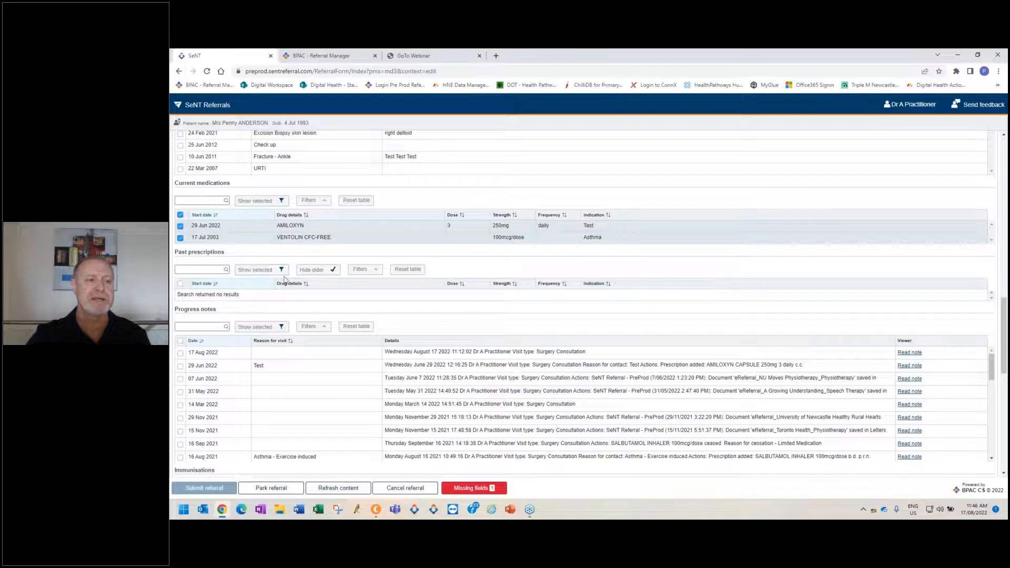
left_click(181, 227)
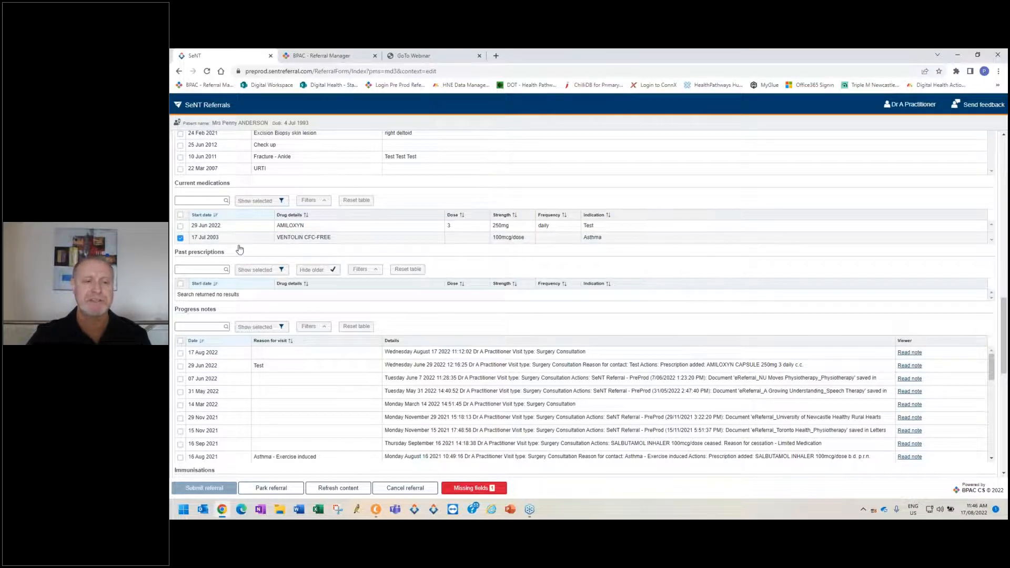
Include the 07 Jun 2022 entry from the progress notes in the referral.
scroll(330, 267, "down", 2)
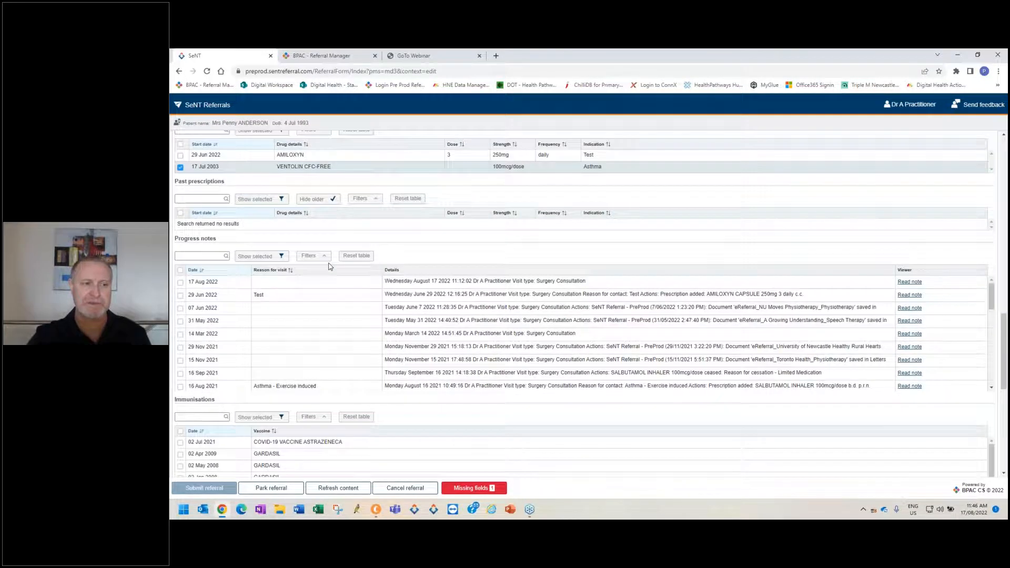
scroll(330, 266, "down", 1)
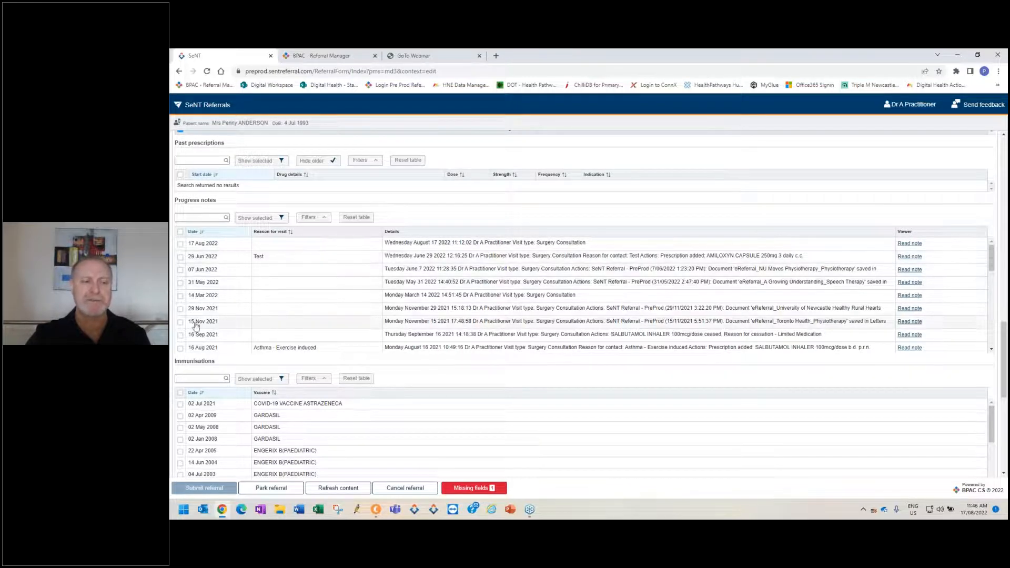
left_click(315, 269)
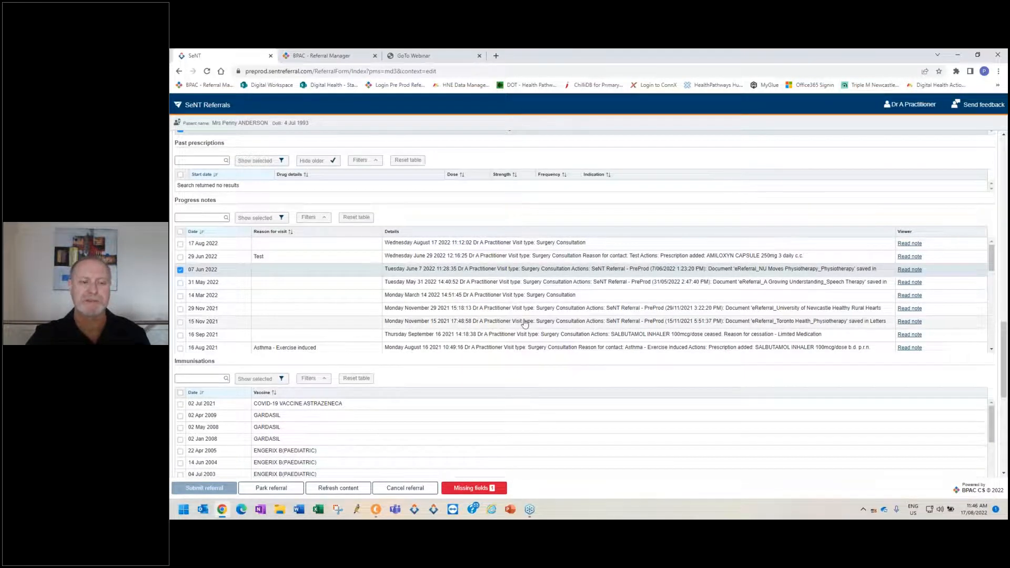
Try excluding the family history from the referral and include it again.
scroll(525, 323, "down", 5)
scroll(537, 363, "down", 6)
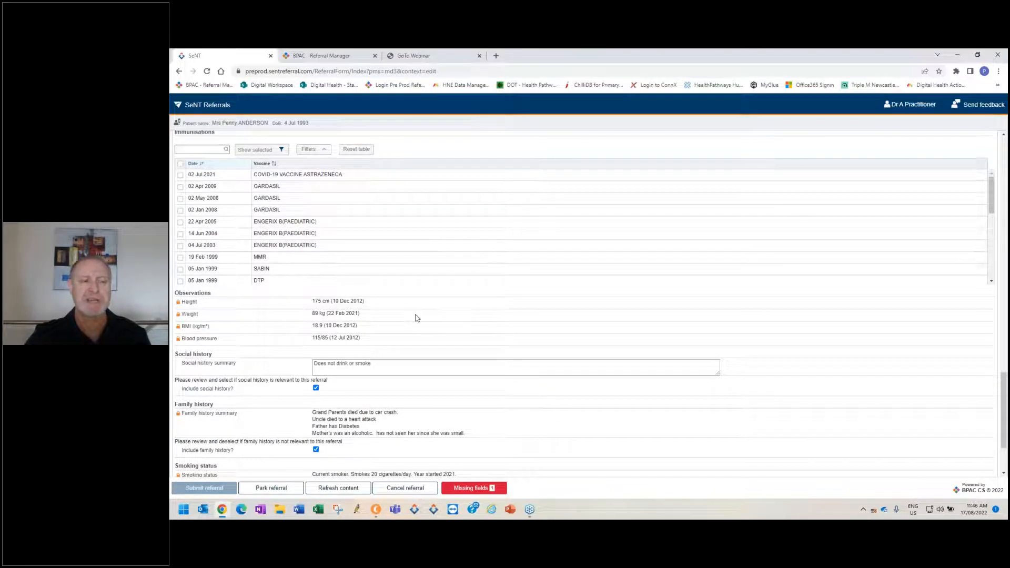
scroll(417, 318, "down", 3)
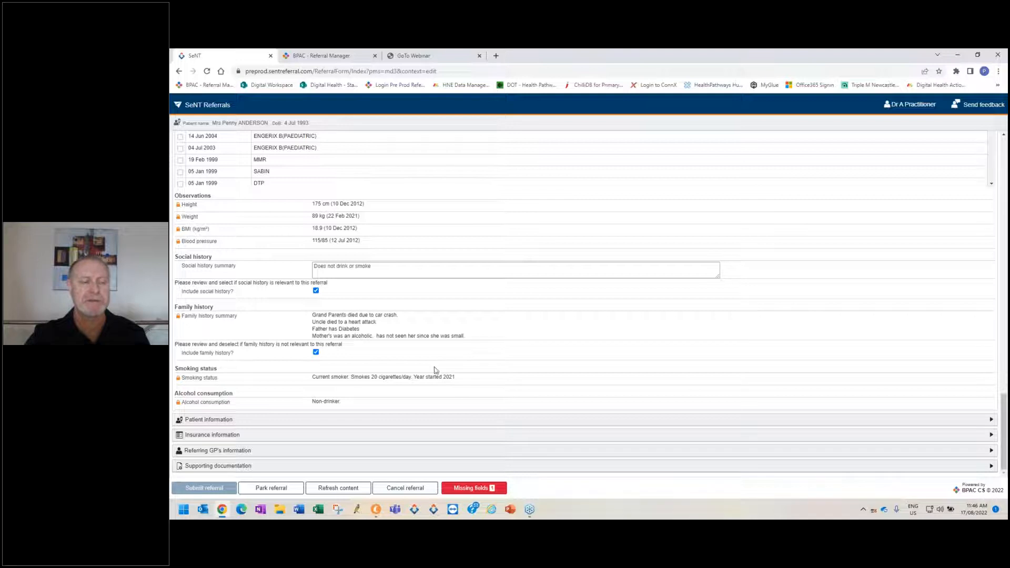
left_click(315, 353)
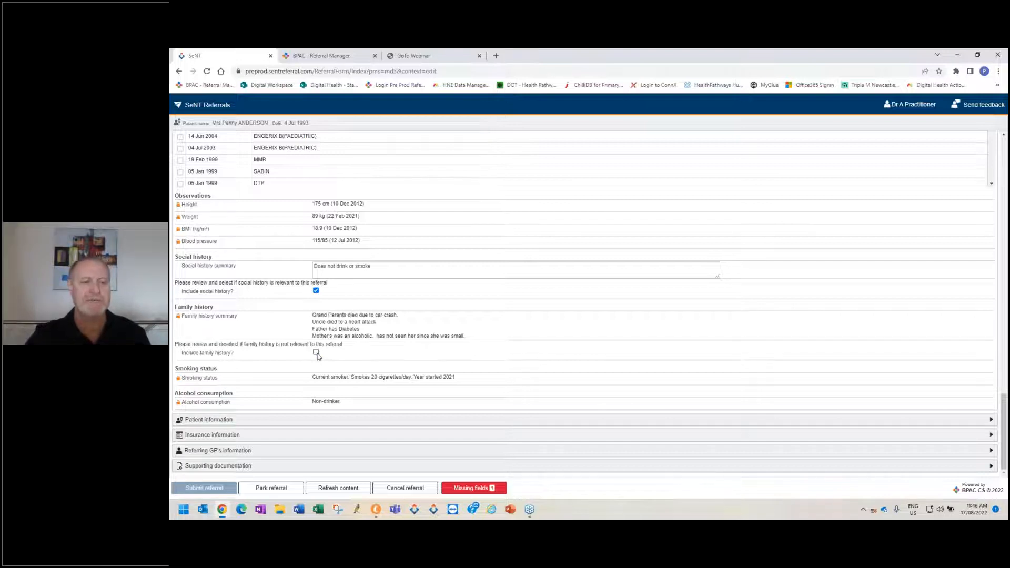
left_click(317, 353)
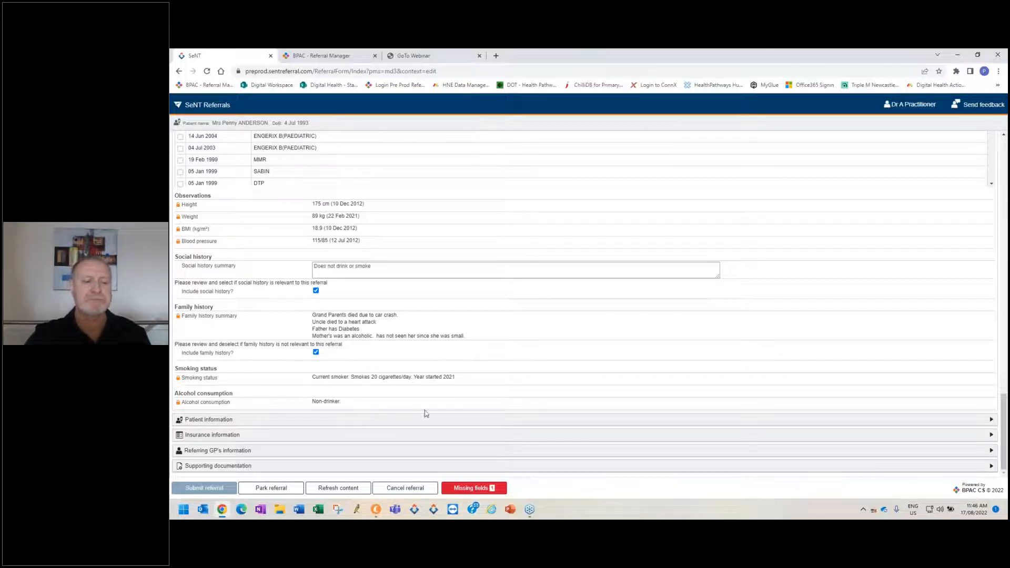
Expand the patient information and review the patient's details and care questions.
left_click(698, 420)
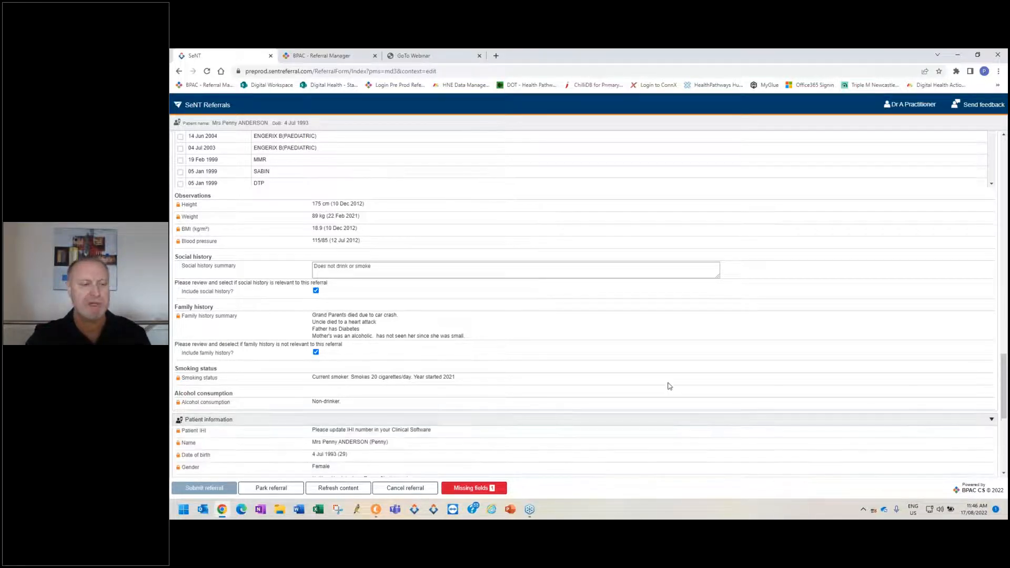
scroll(662, 380, "down", 4)
scroll(662, 379, "down", 2)
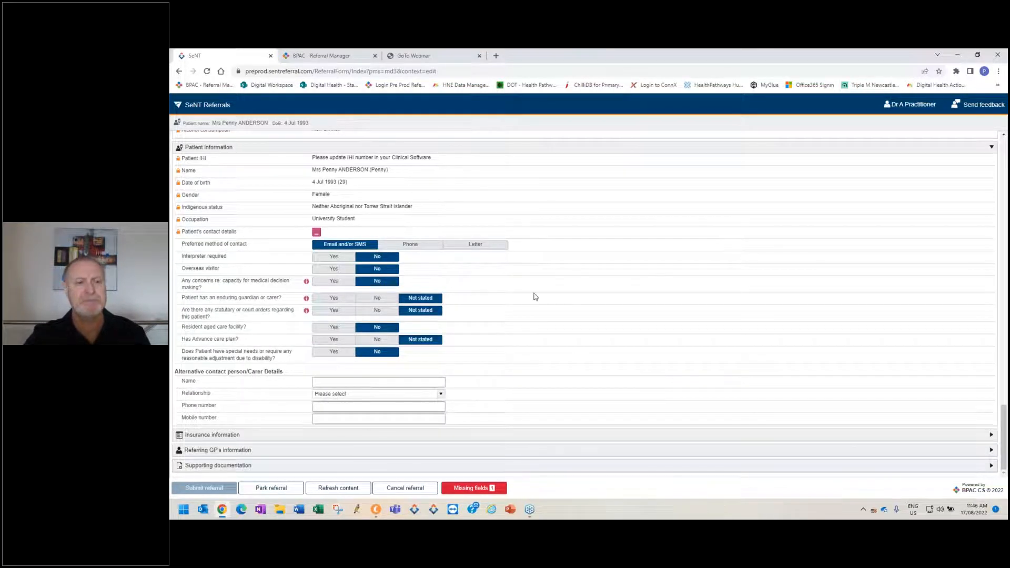
Try requiring an interpreter and view the preferred languages, reset it to No, and check the alternative contact's relationship options.
left_click(344, 262)
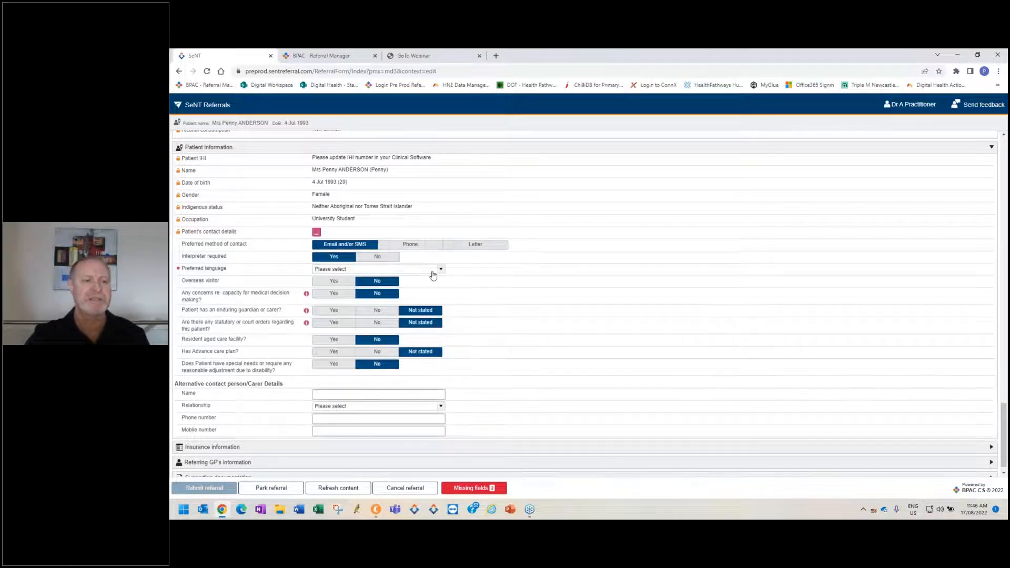
left_click(440, 271)
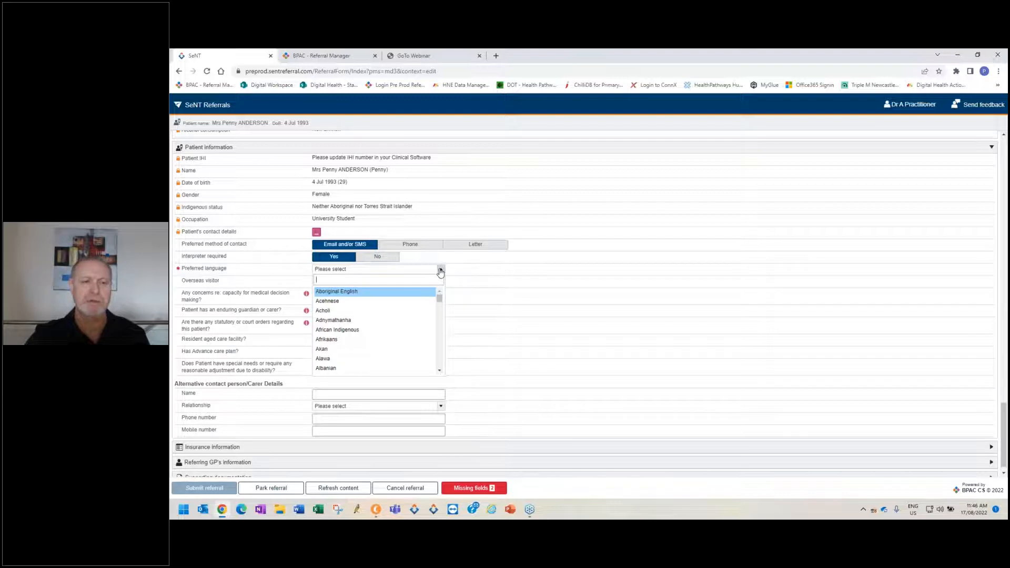
left_click(440, 270)
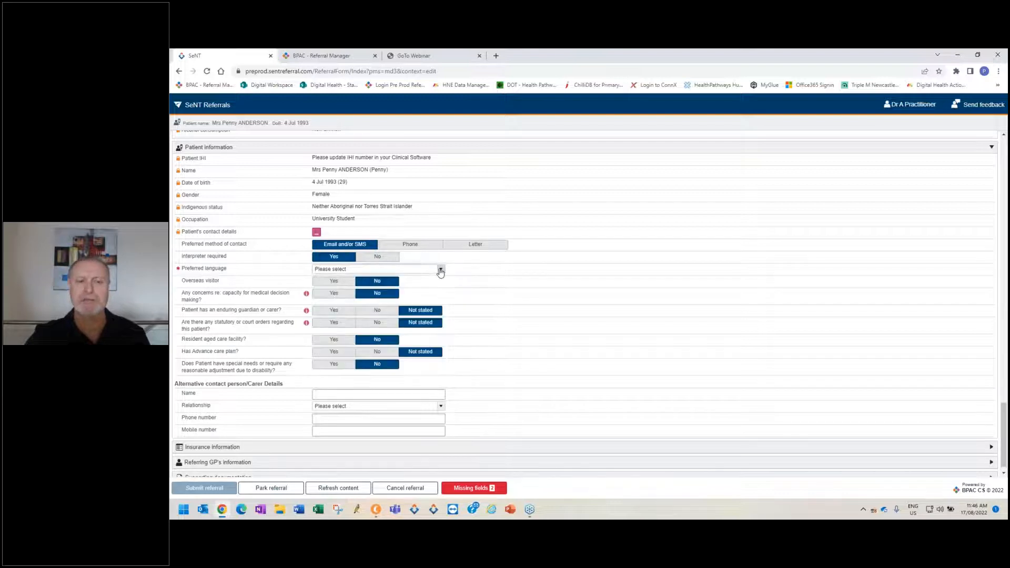
left_click(388, 258)
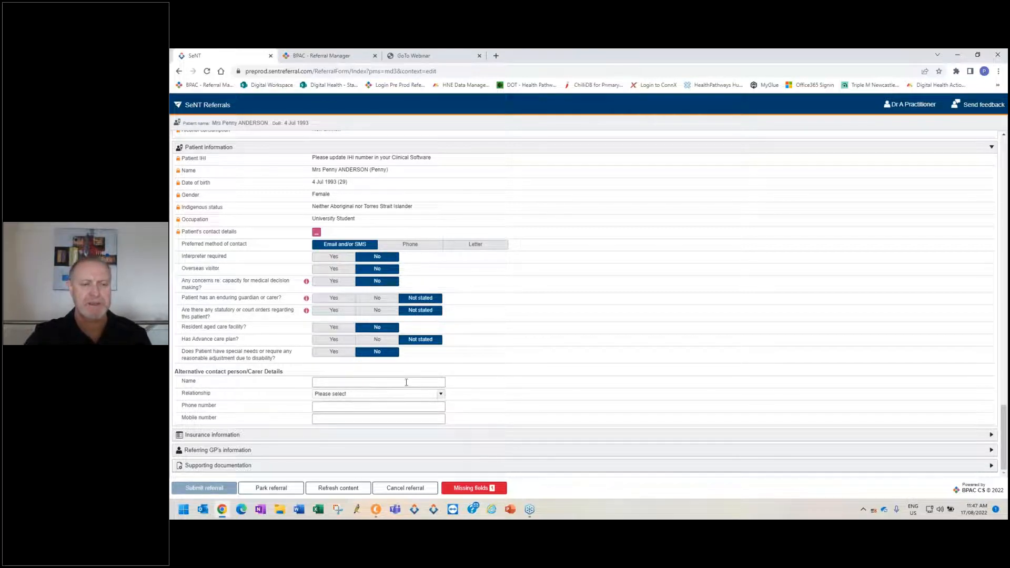
left_click(441, 395)
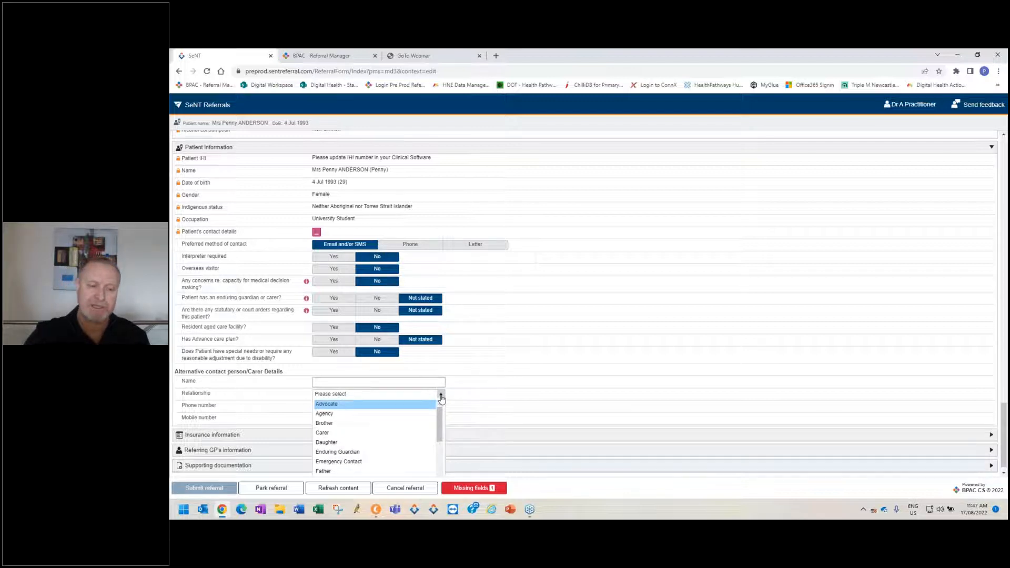
left_click(482, 403)
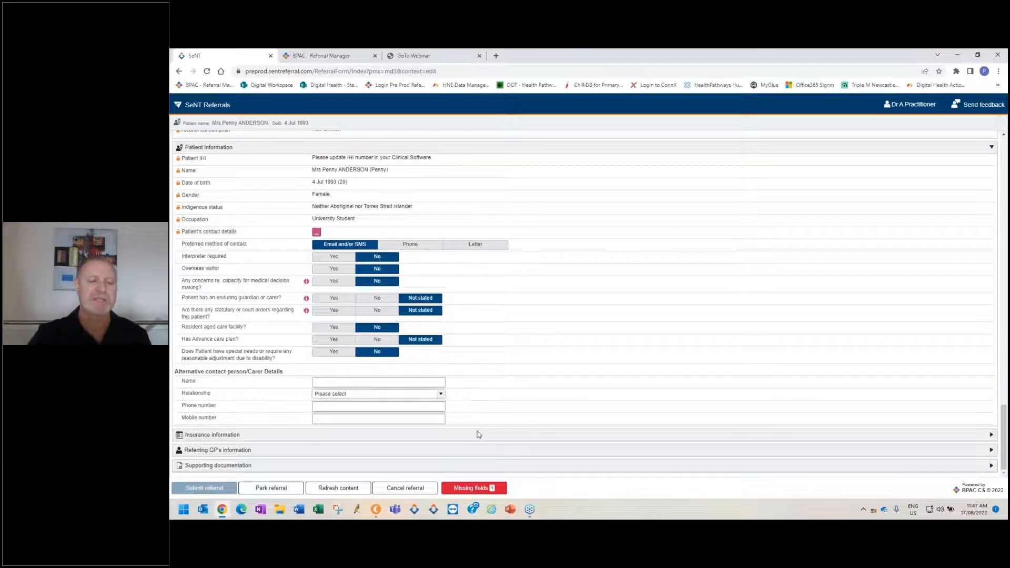
Expand the insurance information, try marking the referral as a work cover claim, and set it back to No.
left_click(498, 435)
scroll(563, 350, "down", 2)
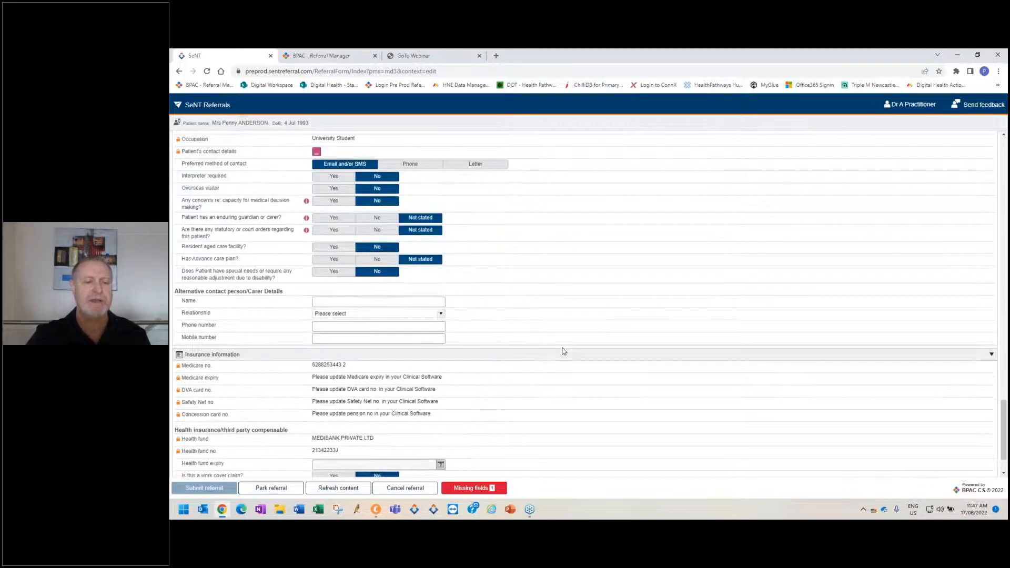
scroll(553, 354, "down", 2)
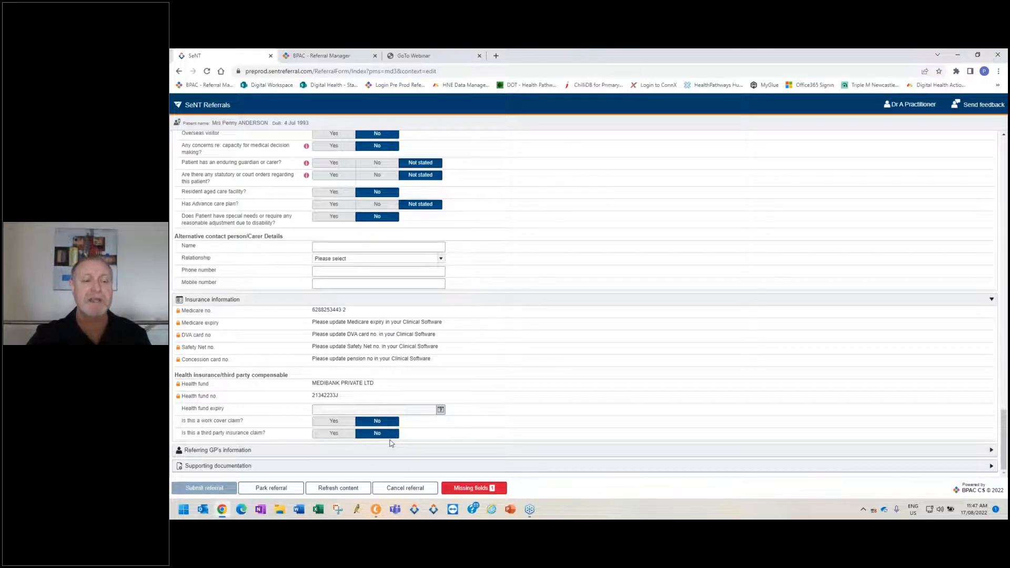
left_click(334, 422)
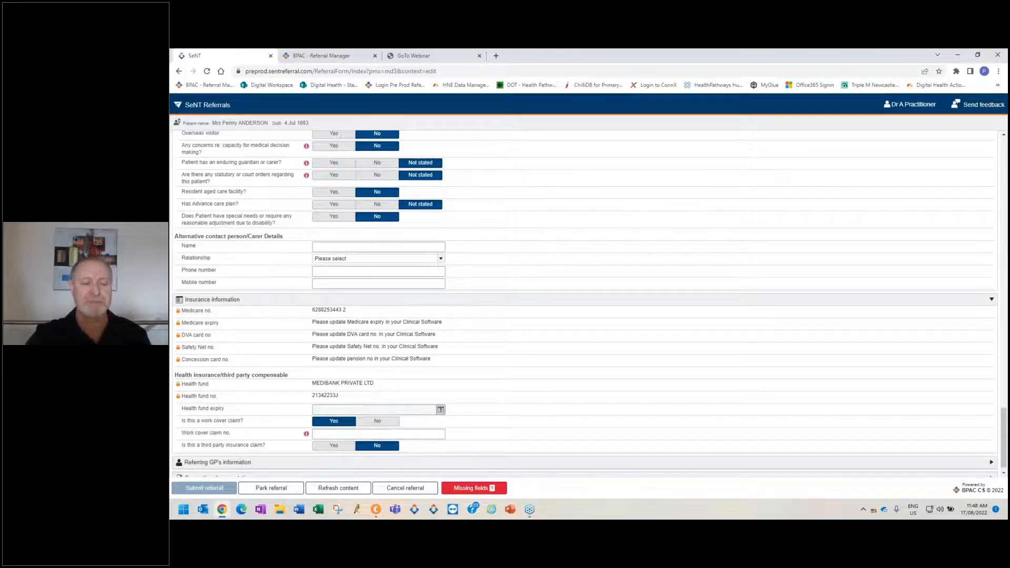
left_click(384, 424)
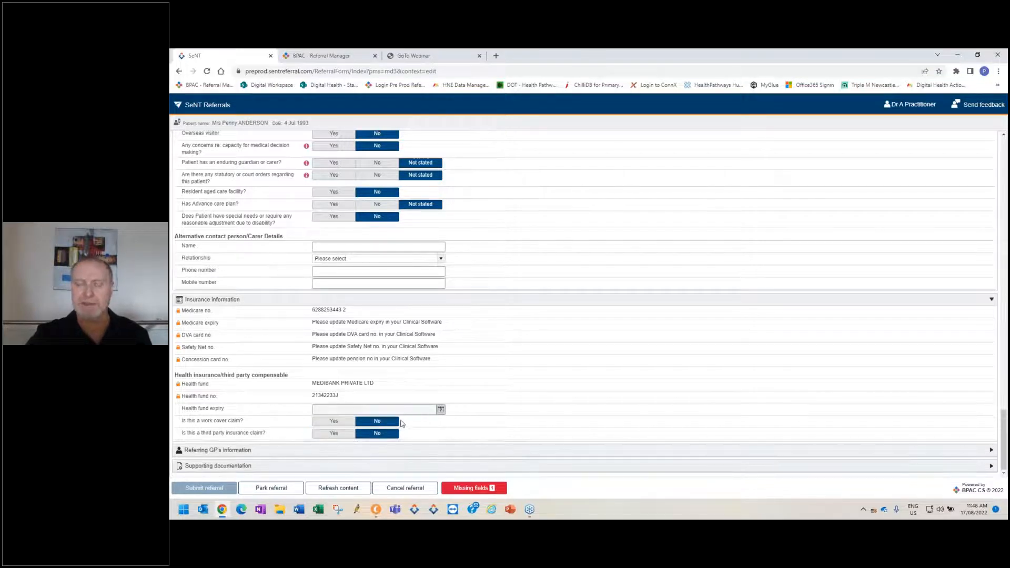
Expand the referring GP's information and supporting documentation, and look at attaching from clinical software without making changes.
left_click(879, 454)
scroll(635, 322, "down", 3)
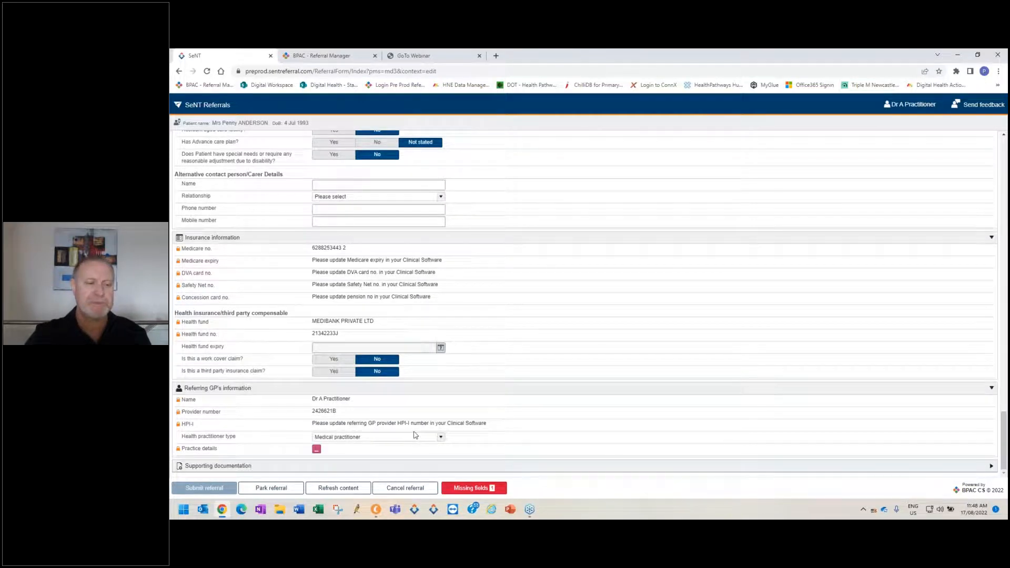
left_click(551, 461)
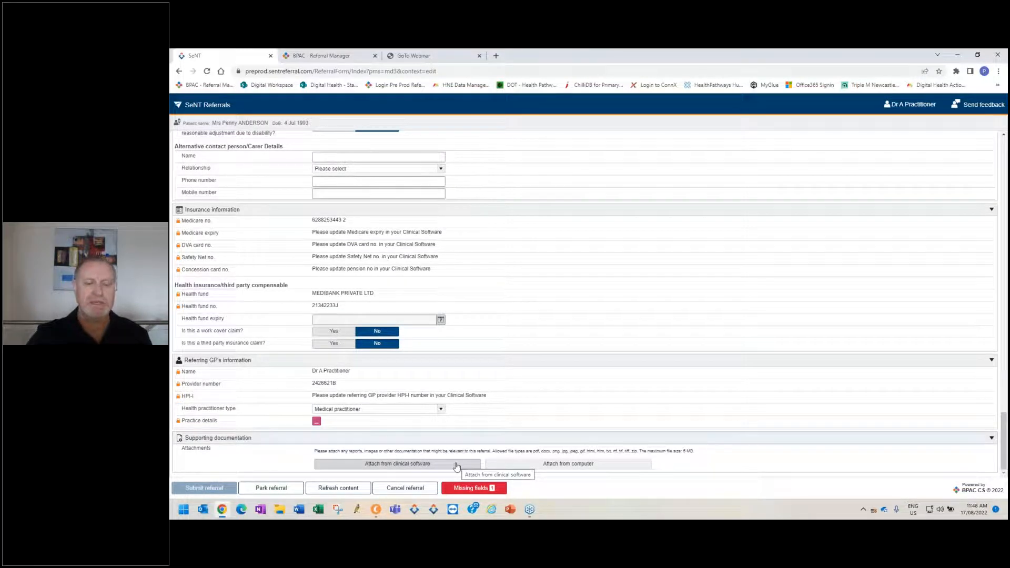
left_click(440, 466)
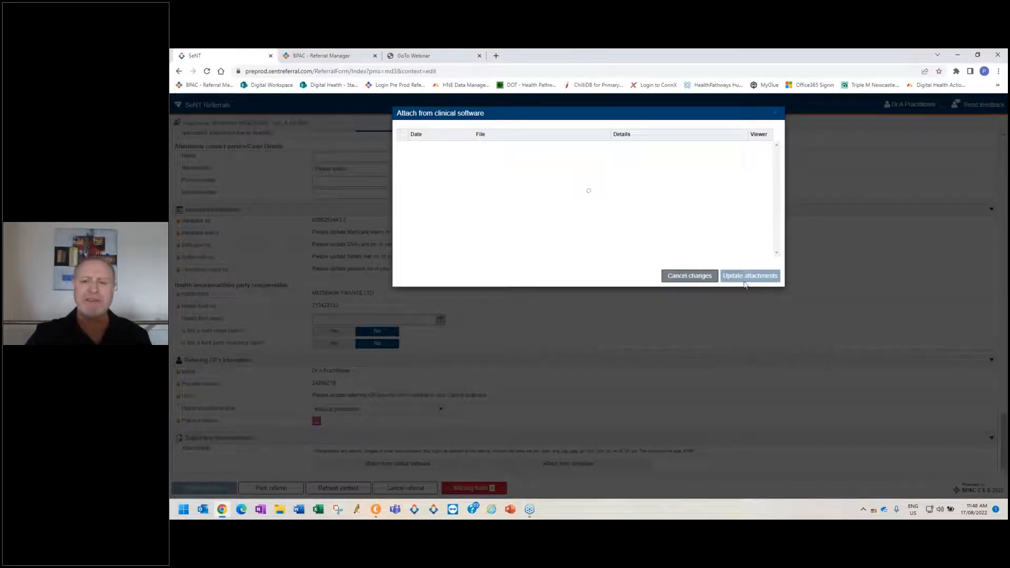
left_click(704, 276)
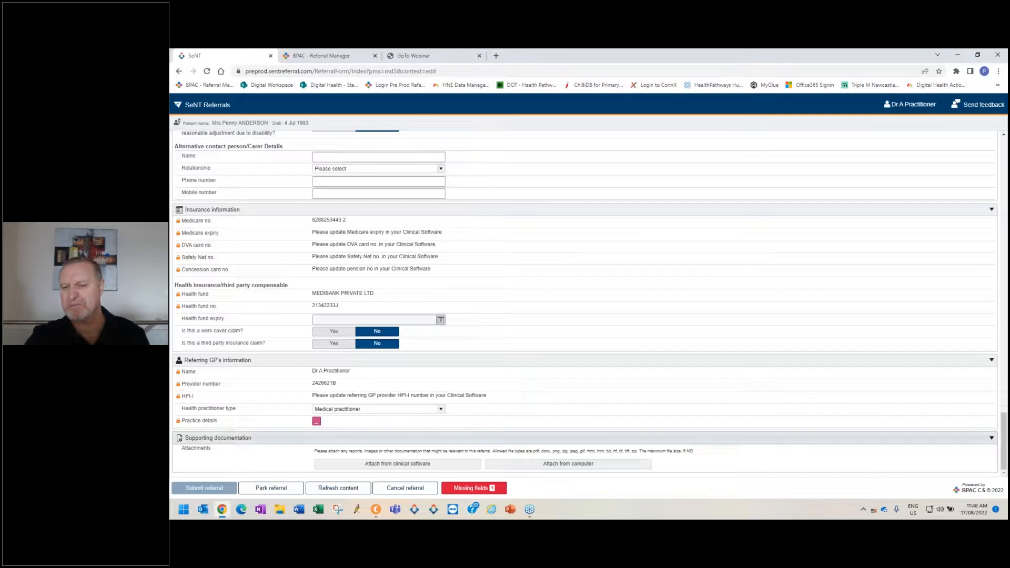
Attach the xray-left_shoulder_damage image from the computer's Pictures > Clinical Images folder to the referral.
left_click(536, 467)
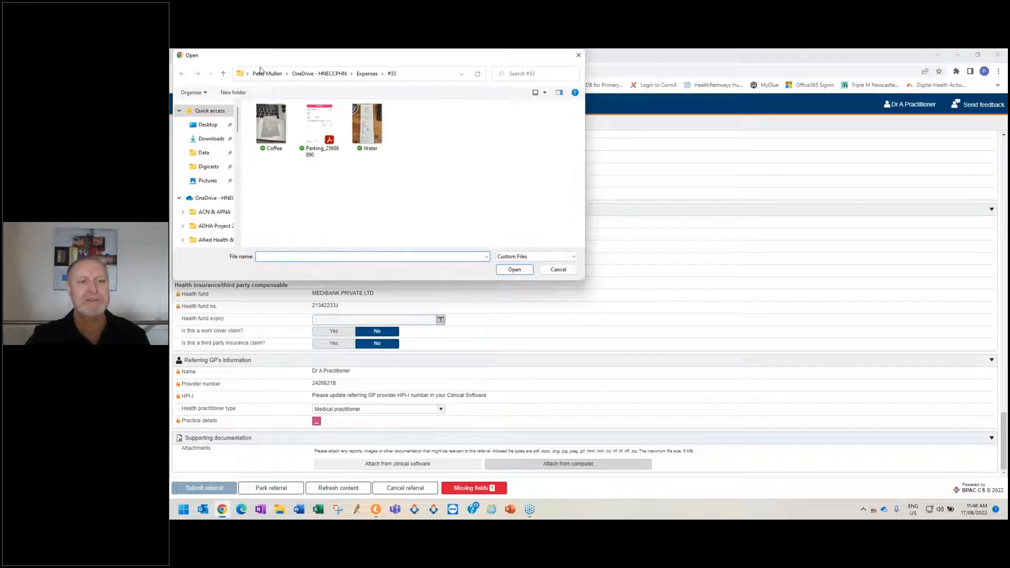
left_click(213, 181)
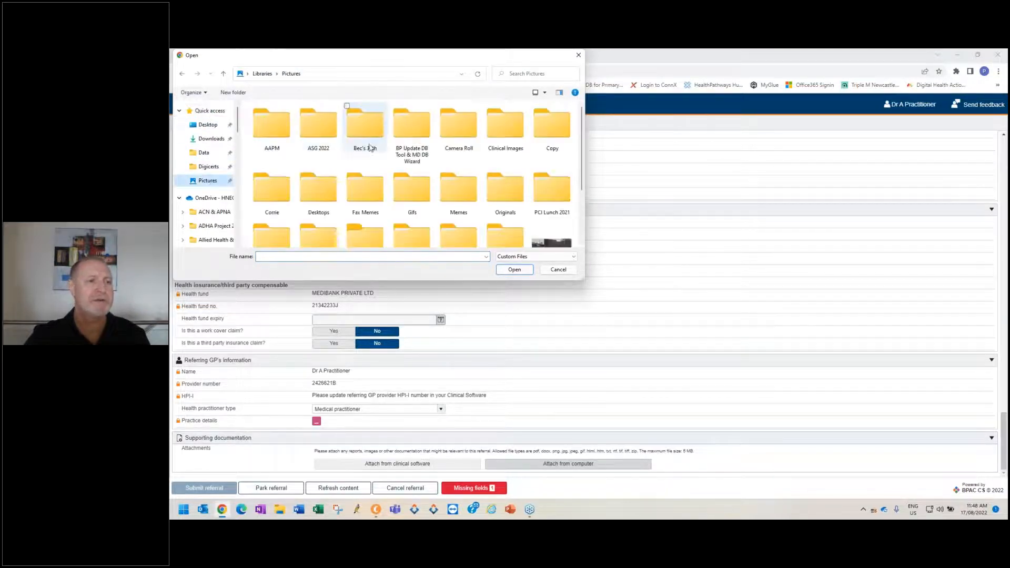
double_click(506, 135)
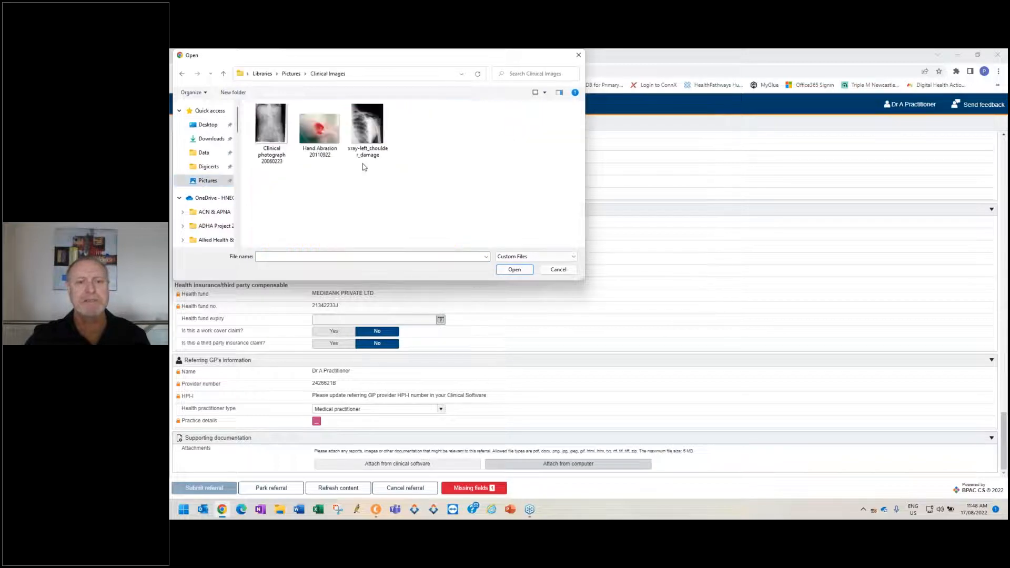
double_click(370, 126)
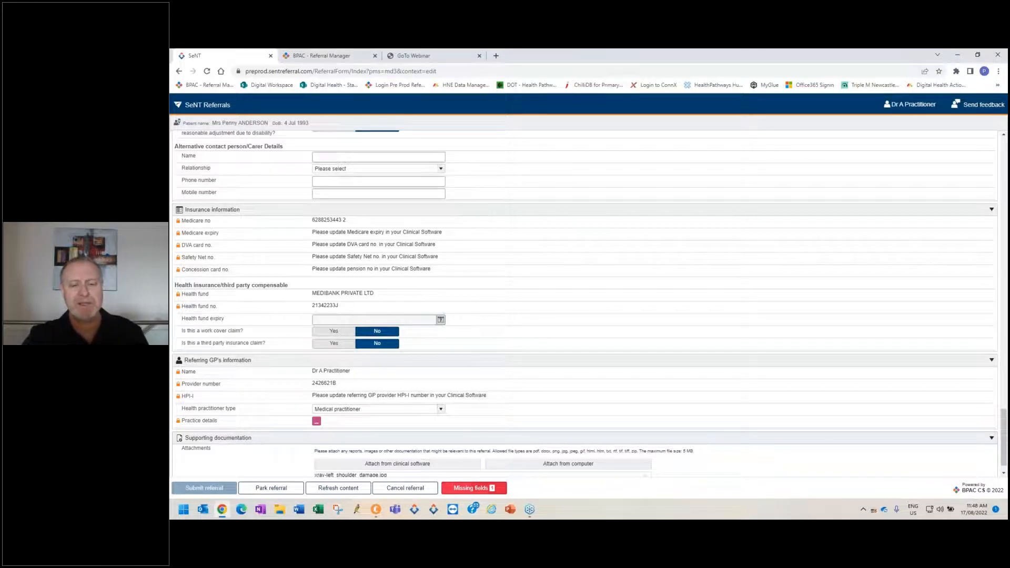
Go to the missing medical history field and include Head - Pain and Excision Biopsy skin lesion in the referral.
left_click(480, 489)
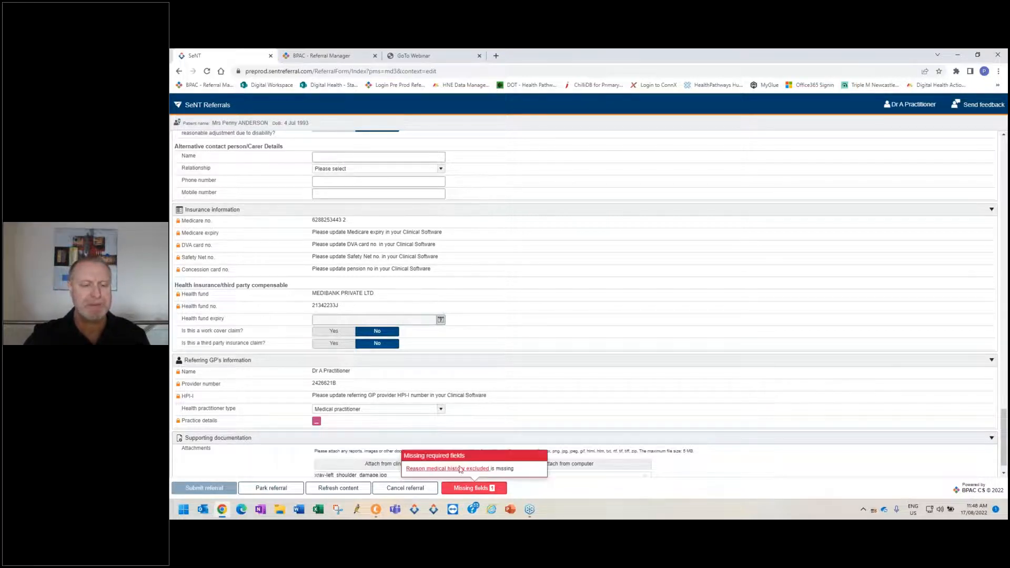
left_click(459, 469)
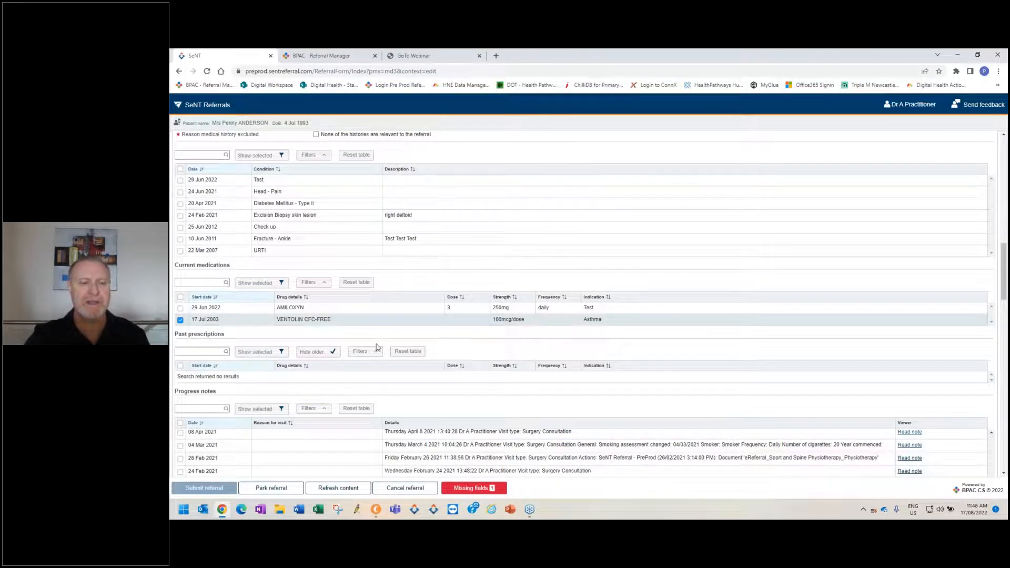
scroll(420, 329, "up", 3)
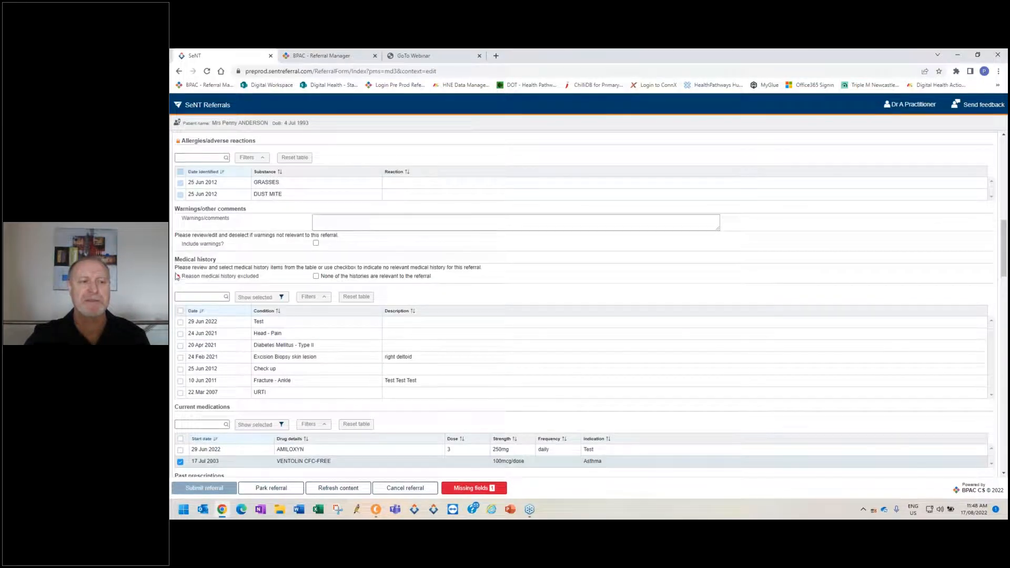
left_click(181, 334)
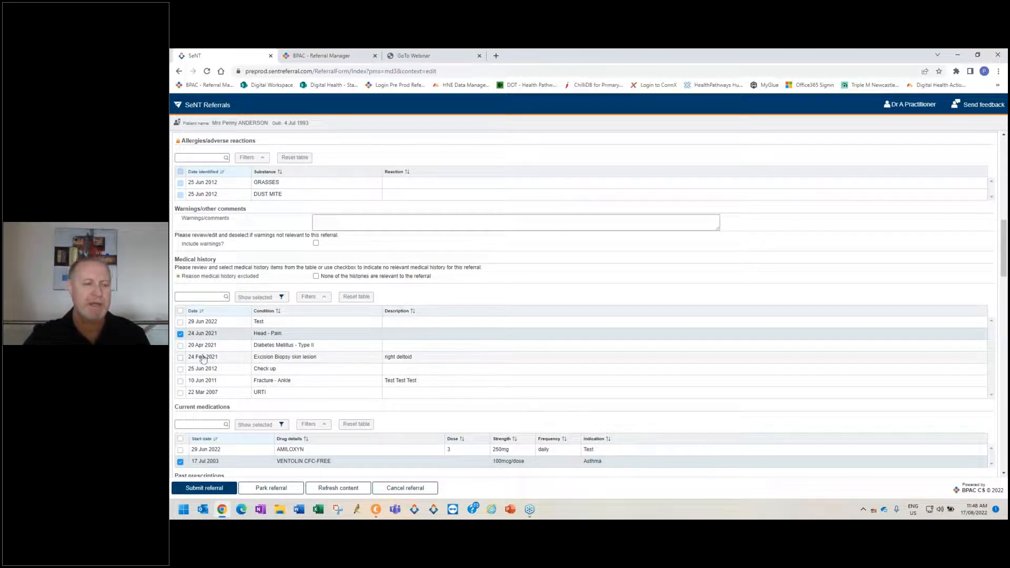
left_click(181, 358)
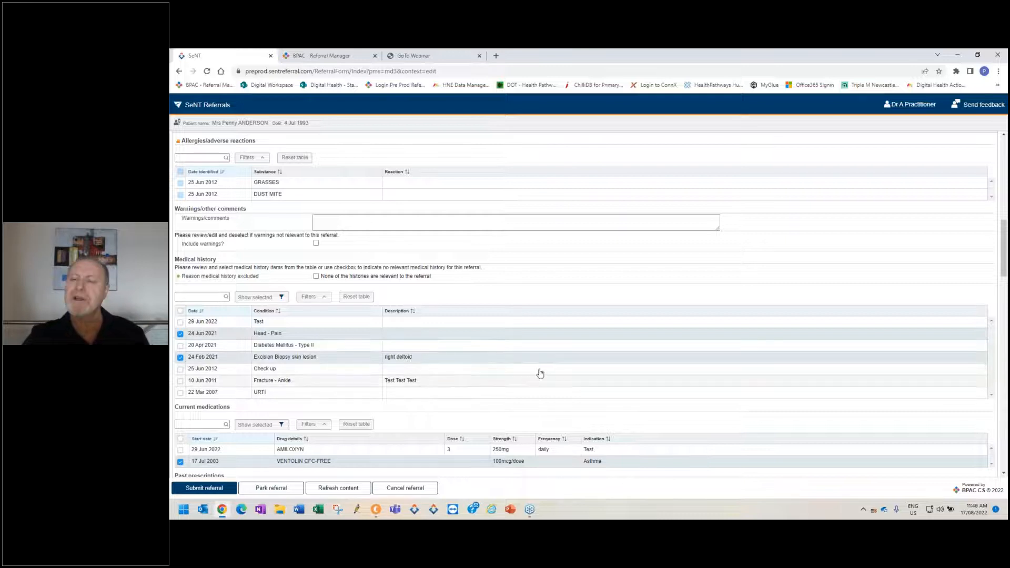
Submit the referral after reviewing its preview from referral information through clinical details to patient information.
left_click(220, 491)
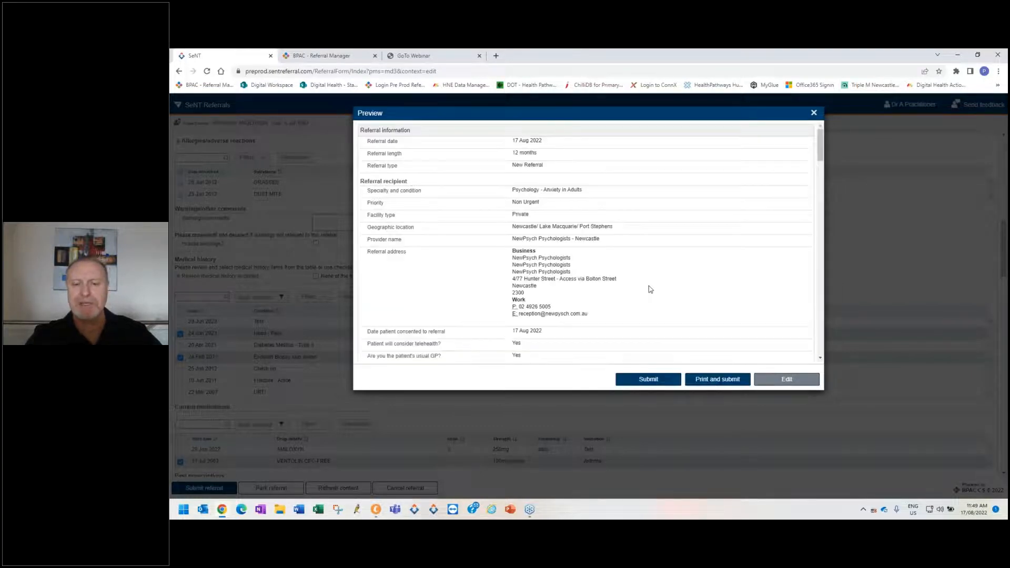
scroll(583, 249, "down", 10)
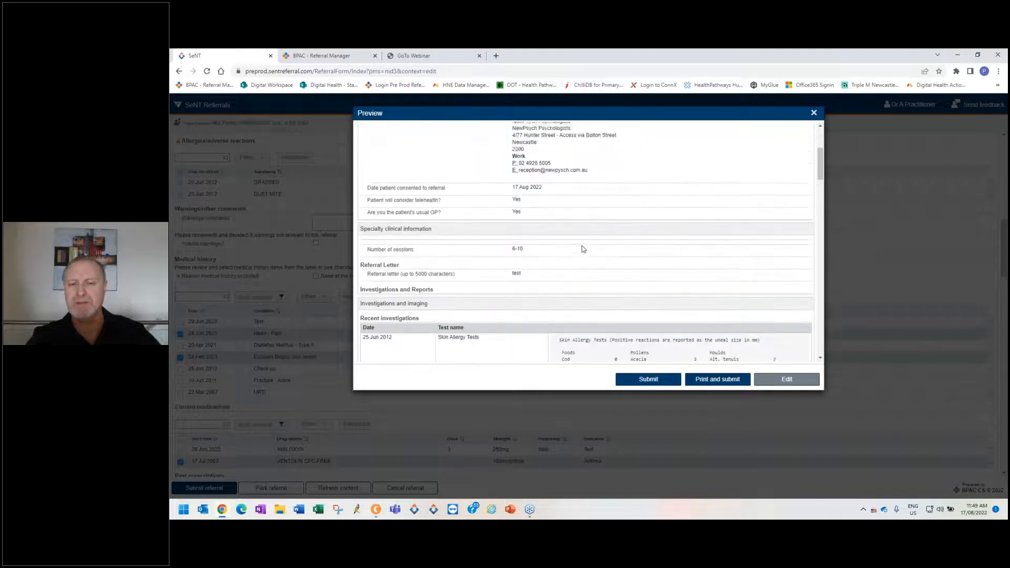
scroll(583, 249, "up", 1)
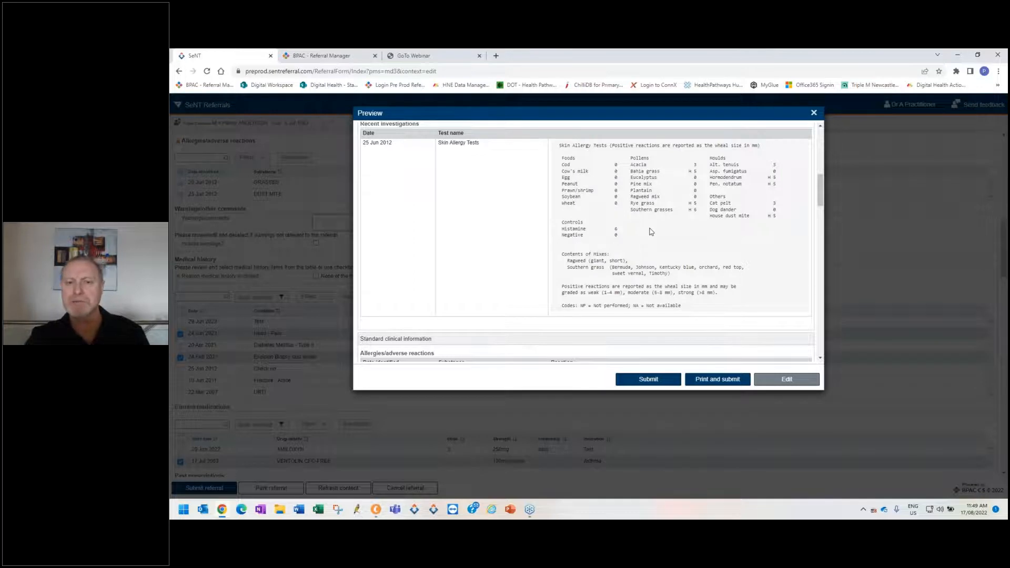
scroll(651, 231, "down", 5)
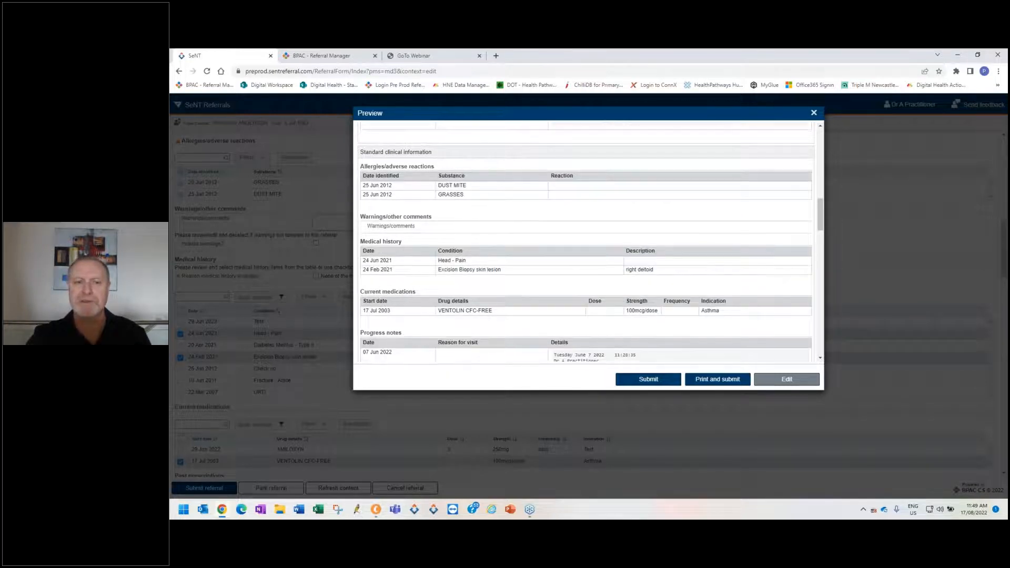
scroll(588, 242, "down", 4)
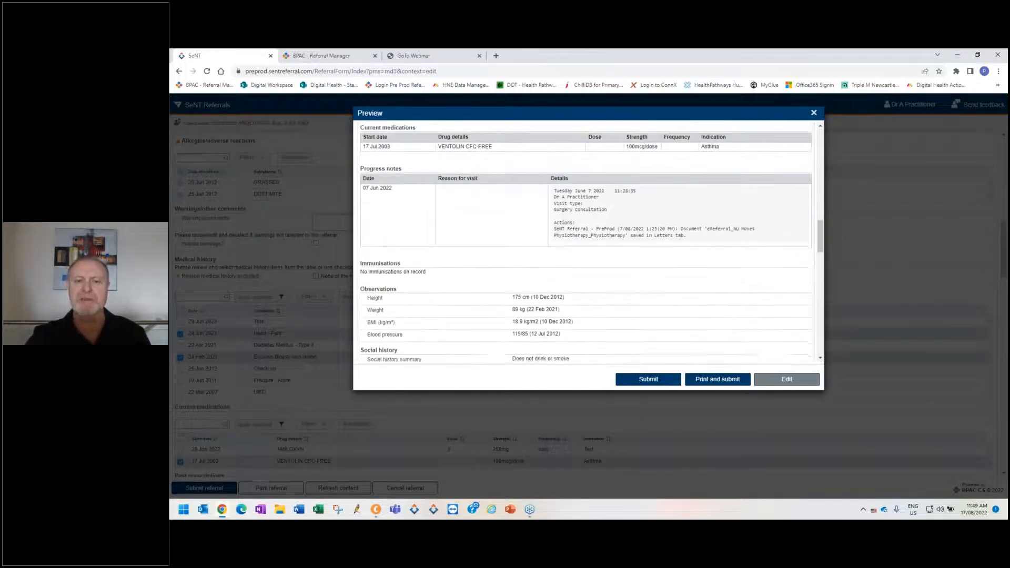
scroll(644, 356, "down", 3)
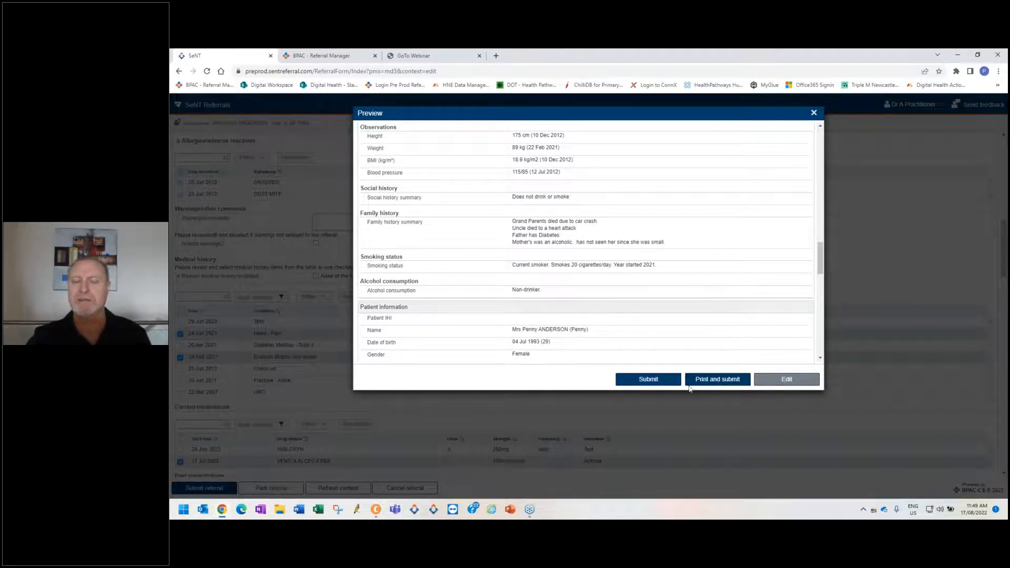
left_click(649, 379)
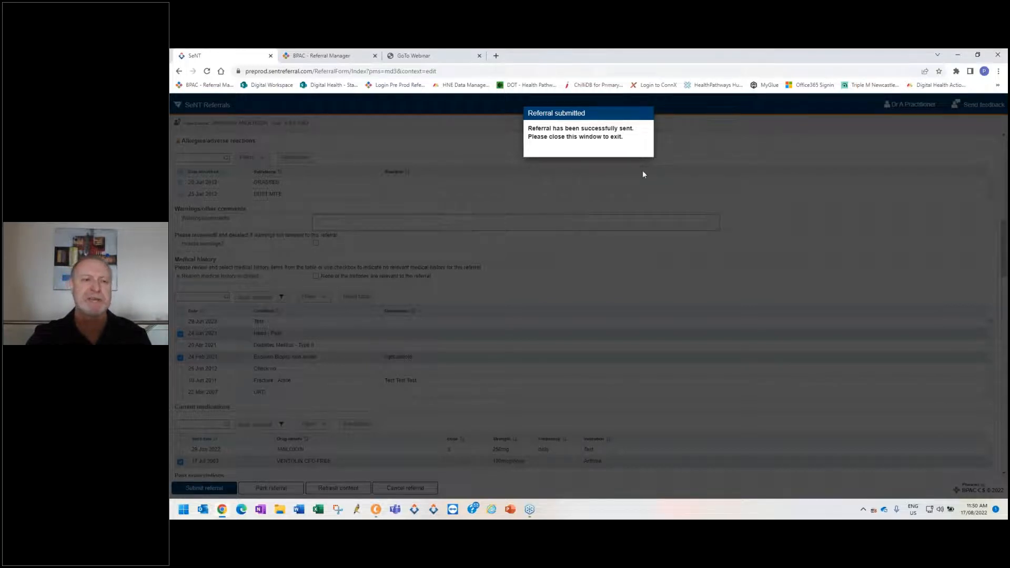
Switch to Referral Manager, reload the referral list, and open the details of the 17/08/2022 NewPsych Psychologists referral for Anxiety in Adults.
left_click(332, 55)
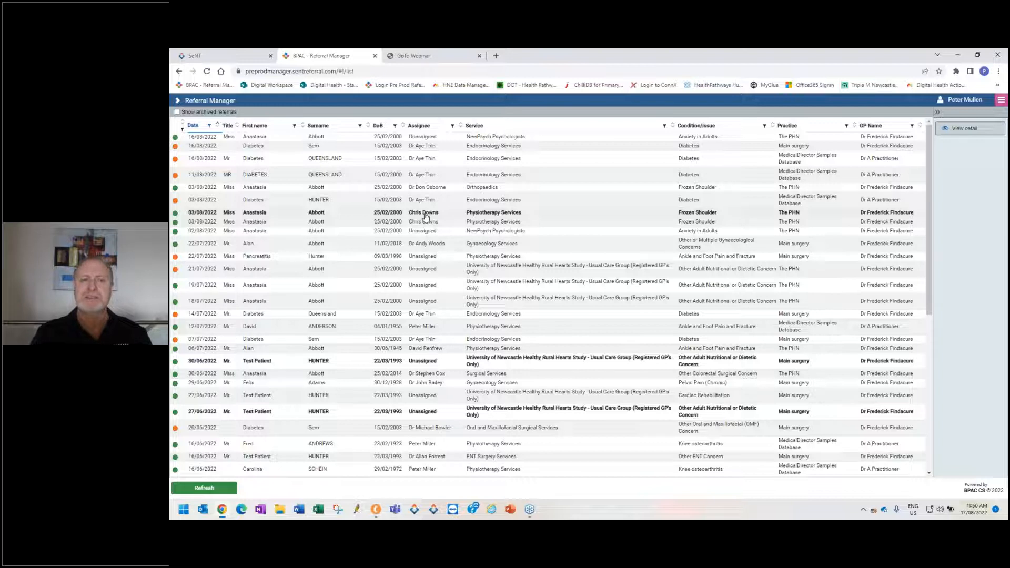
left_click(209, 73)
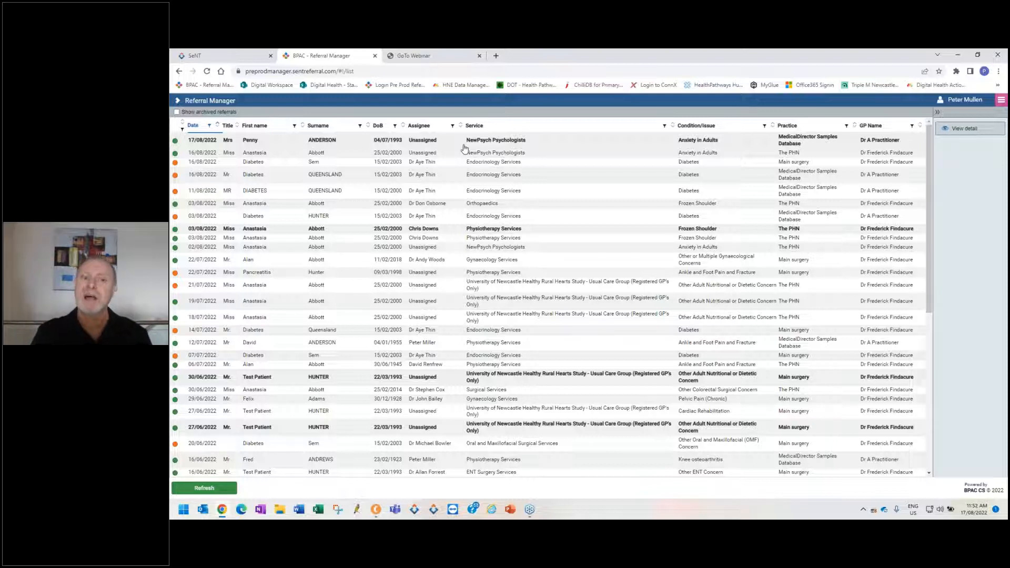
left_click(509, 144)
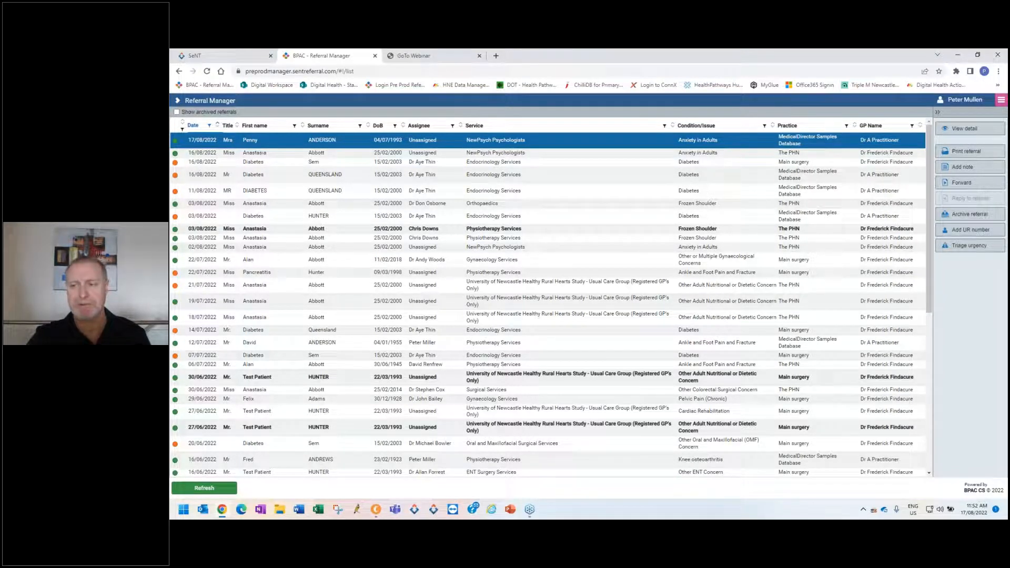
left_click(966, 128)
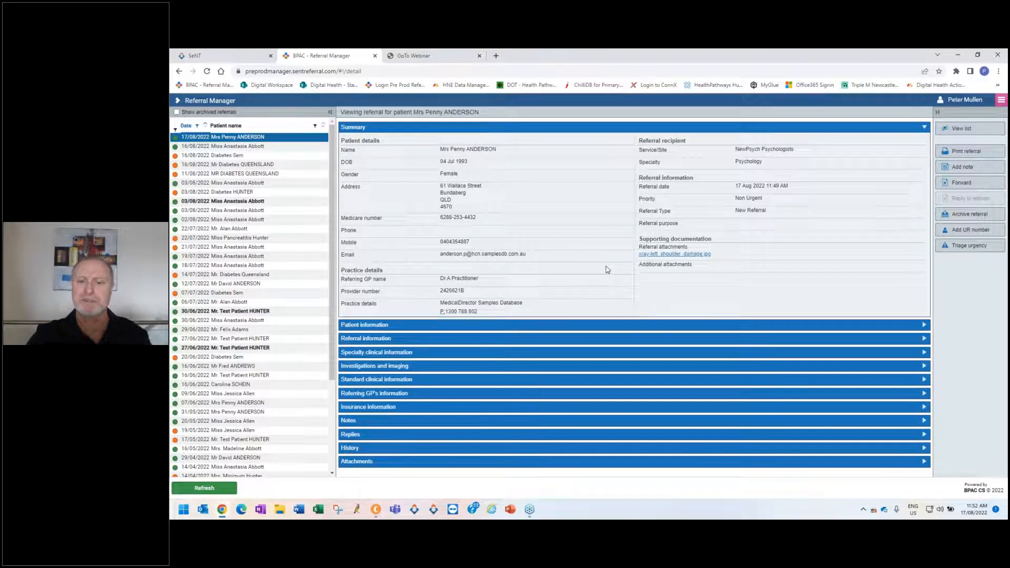
Expand and review the received referral's patient information, referral information, specialty clinical information, and investigations and imaging sections.
left_click(491, 326)
scroll(758, 362, "down", 5)
left_click(670, 345)
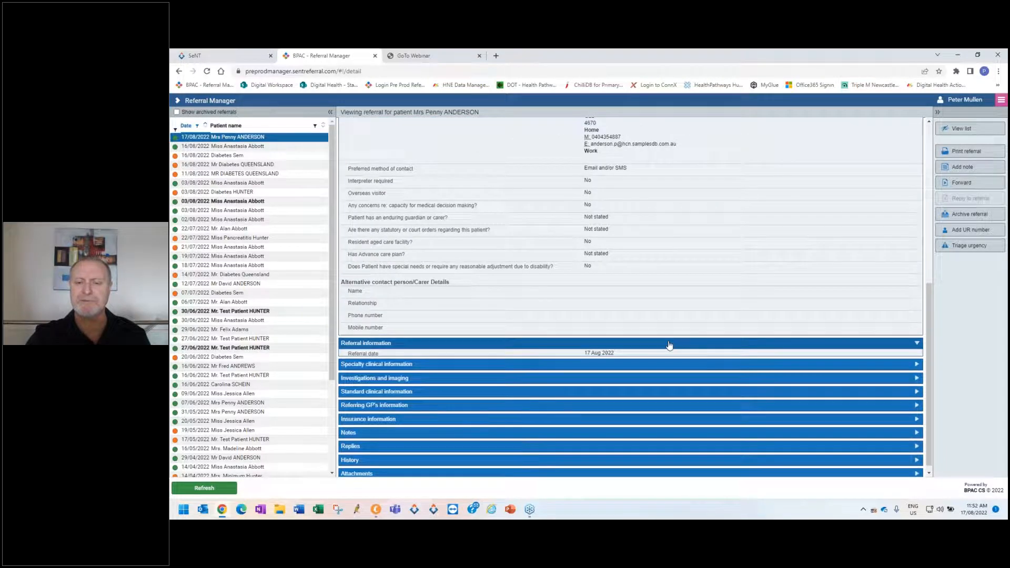
scroll(671, 348, "down", 5)
left_click(675, 358)
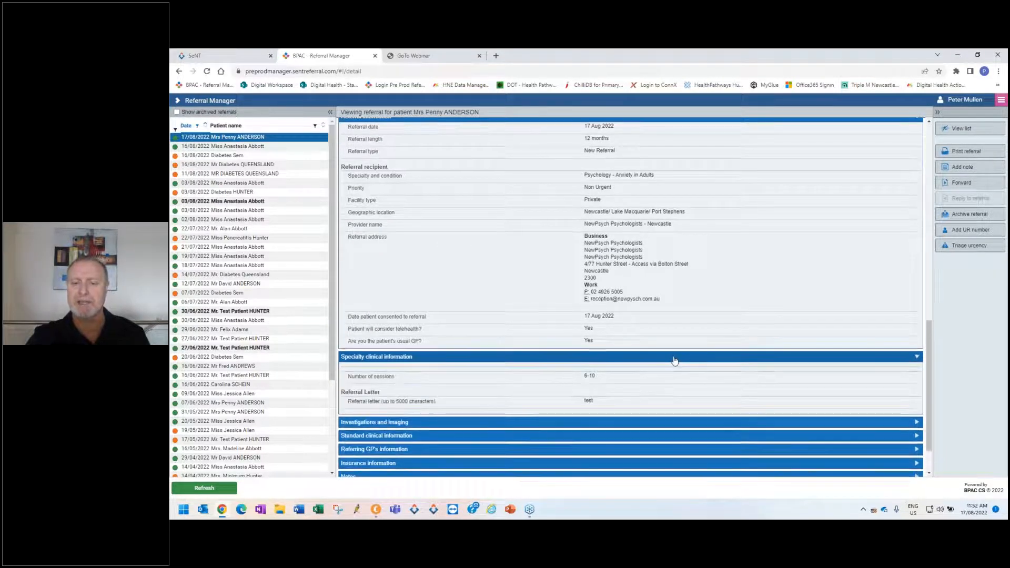
scroll(675, 360, "down", 2)
left_click(674, 362)
scroll(668, 363, "up", 4)
scroll(667, 364, "down", 7)
scroll(667, 364, "up", 3)
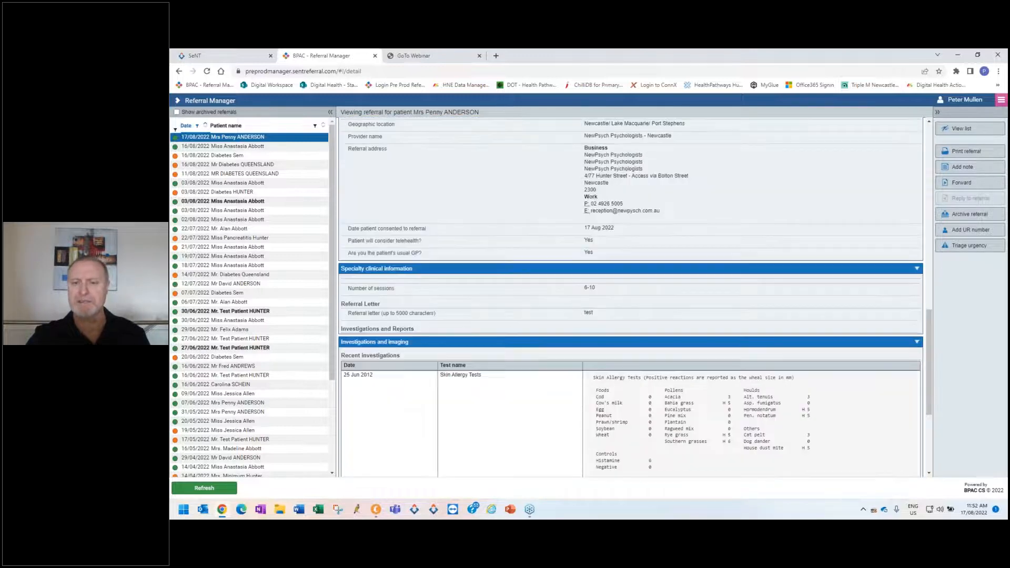
scroll(663, 356, "up", 10)
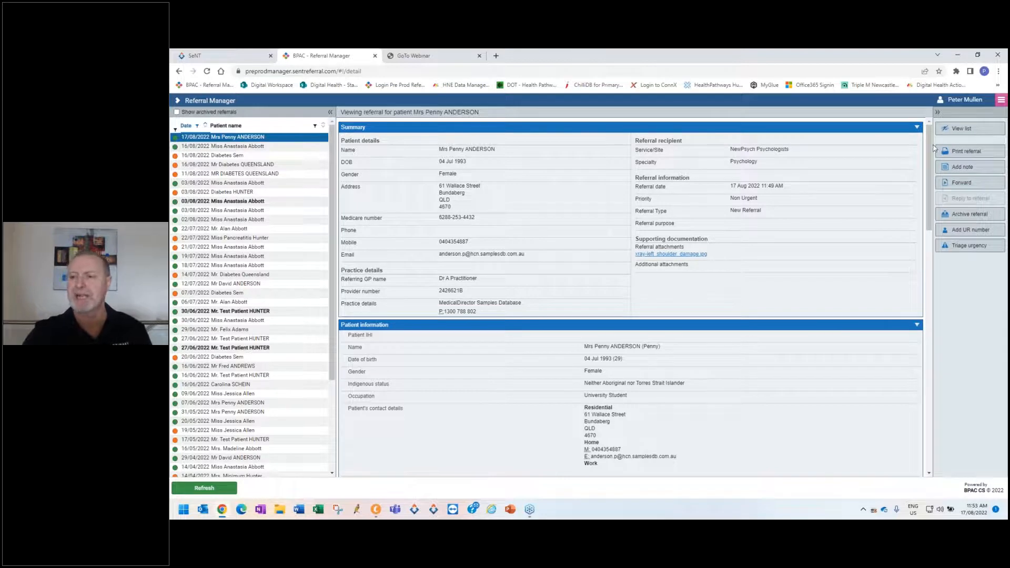
Generate the referral's printable PDF and look through all its pages to the attached x-ray image.
left_click(965, 152)
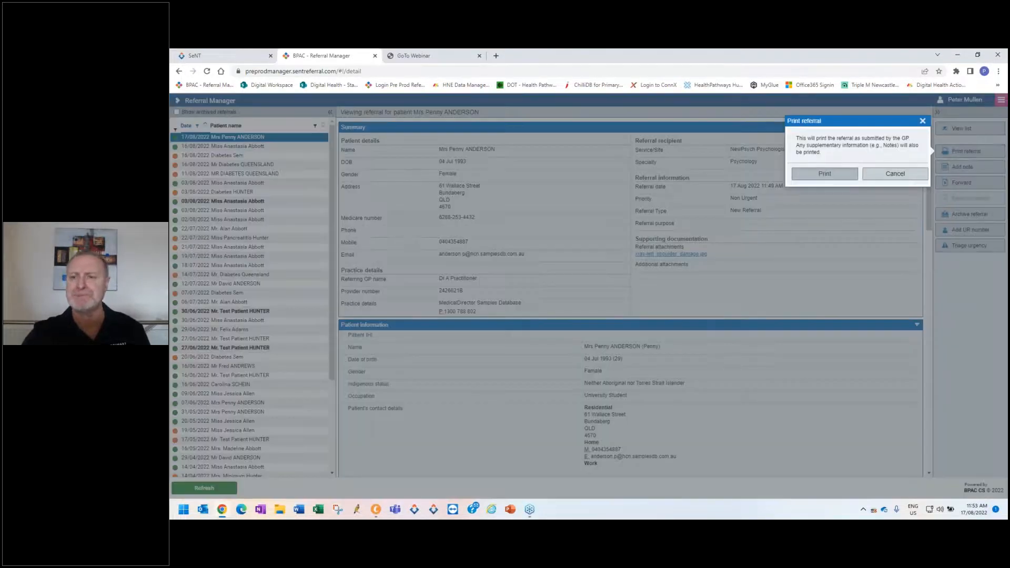
left_click(825, 173)
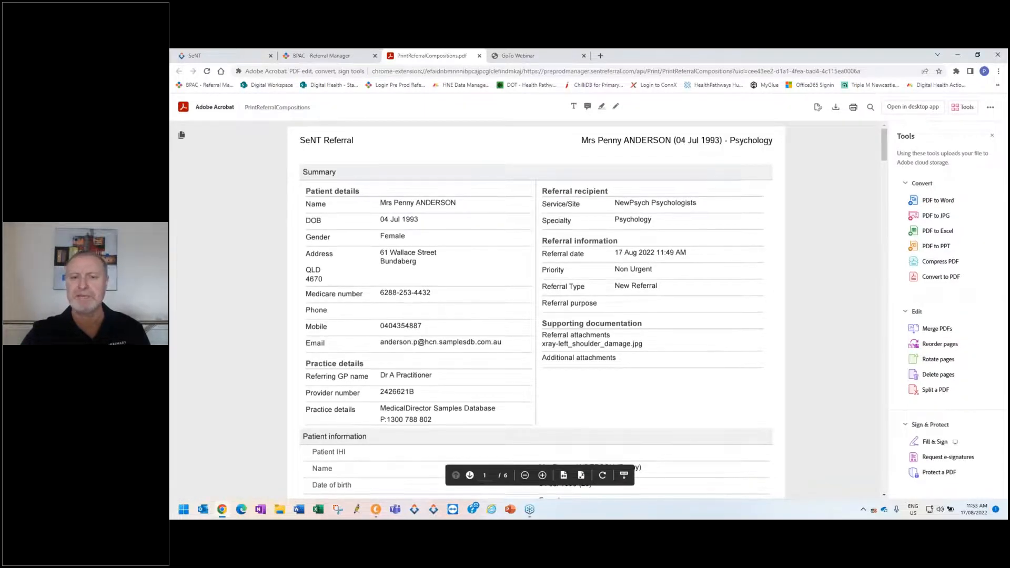
scroll(623, 289, "down", 15)
scroll(623, 289, "down", 15)
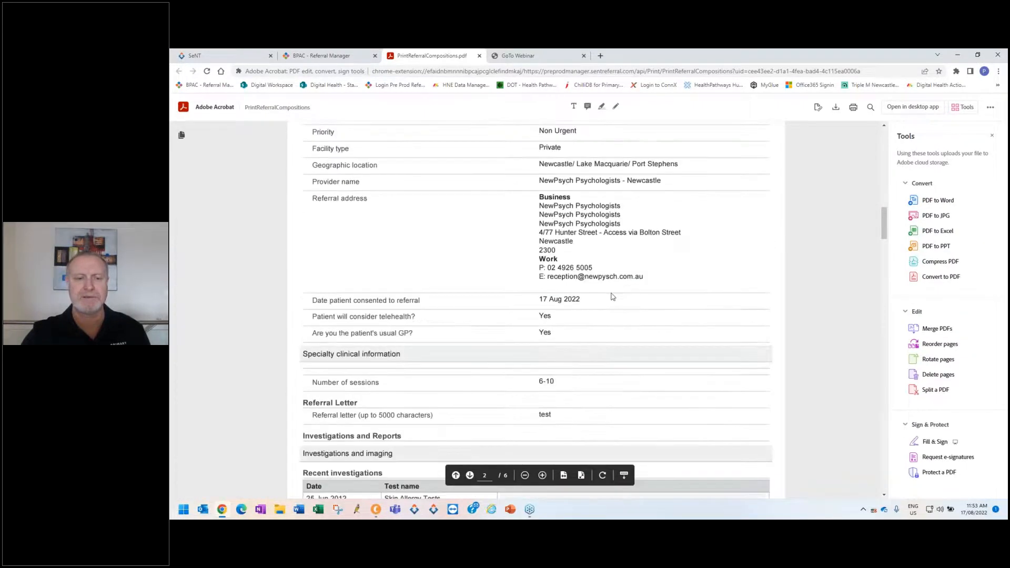
scroll(613, 297, "down", 15)
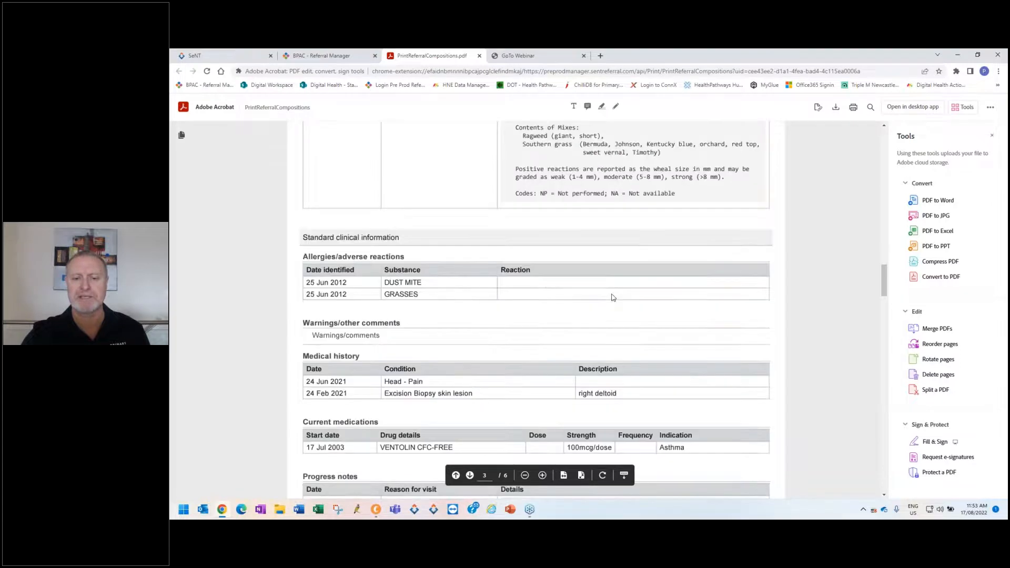
scroll(613, 297, "down", 15)
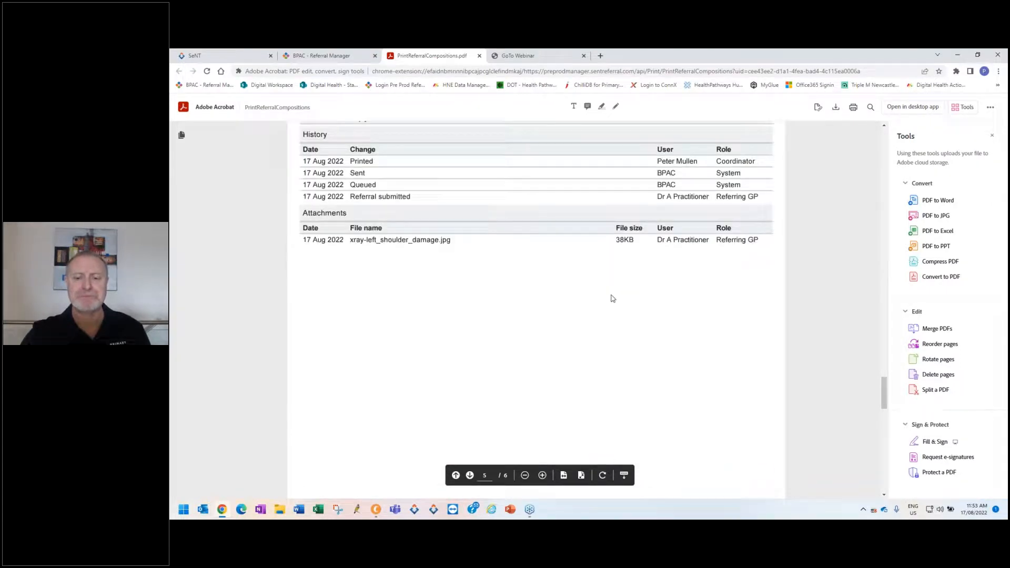
scroll(613, 297, "down", 10)
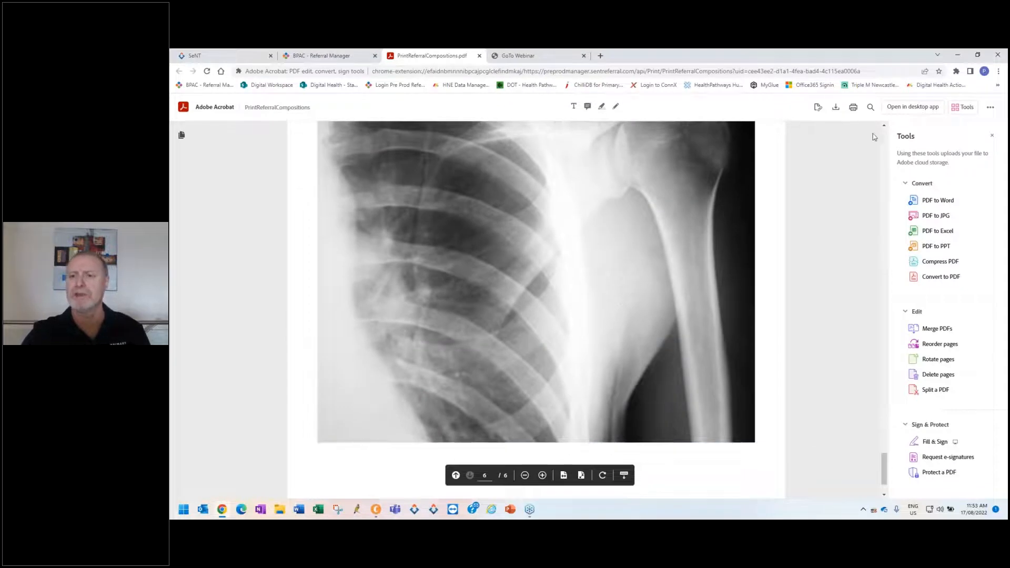
Return to the start of the printed referral and switch back to the SeNT referral form.
scroll(885, 138, "up", 1)
left_click(886, 138)
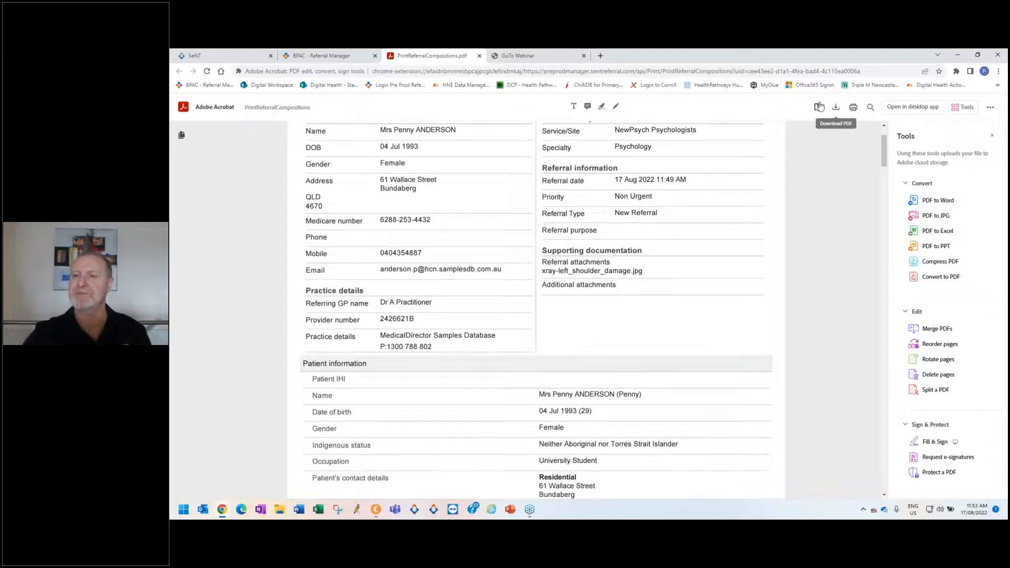
left_click(243, 52)
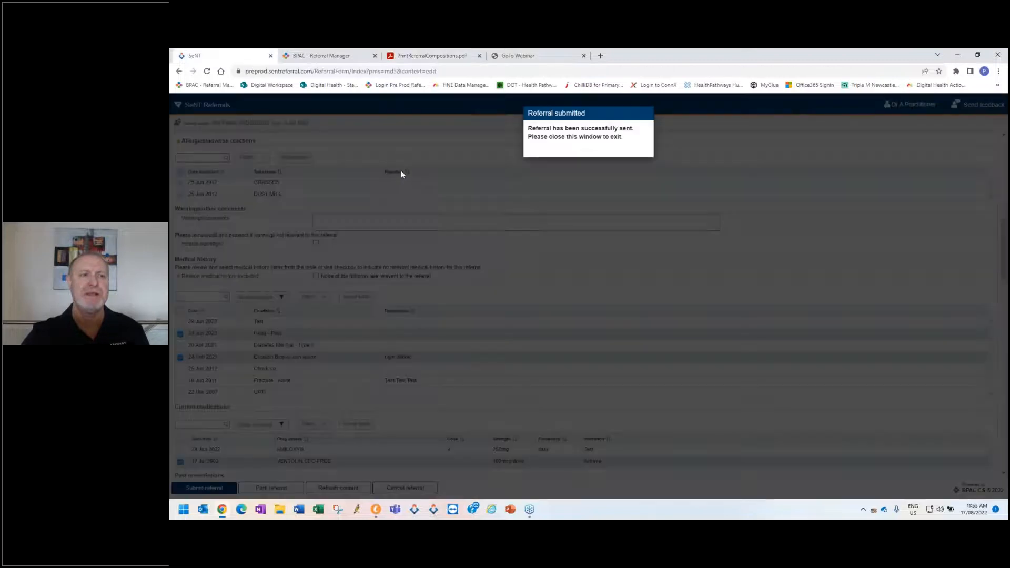